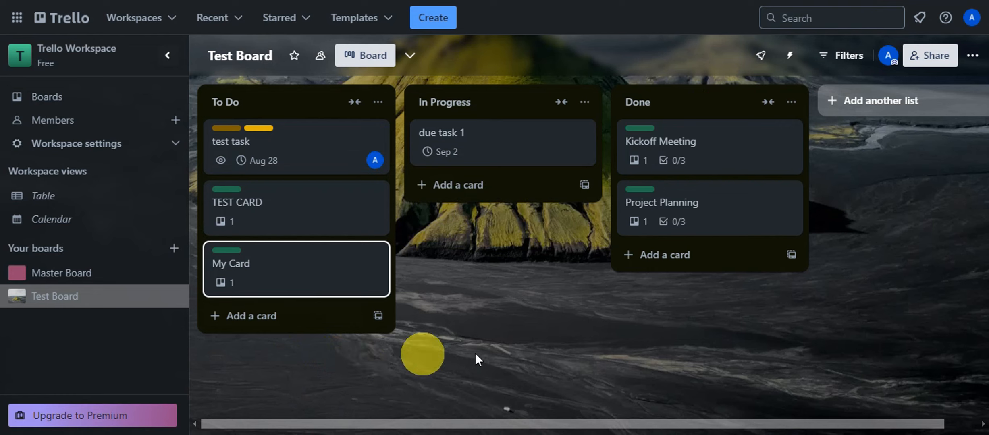
Find Card Repeater in the Power-Ups directory, add it to Test Board, and close the directory.
left_click(974, 57)
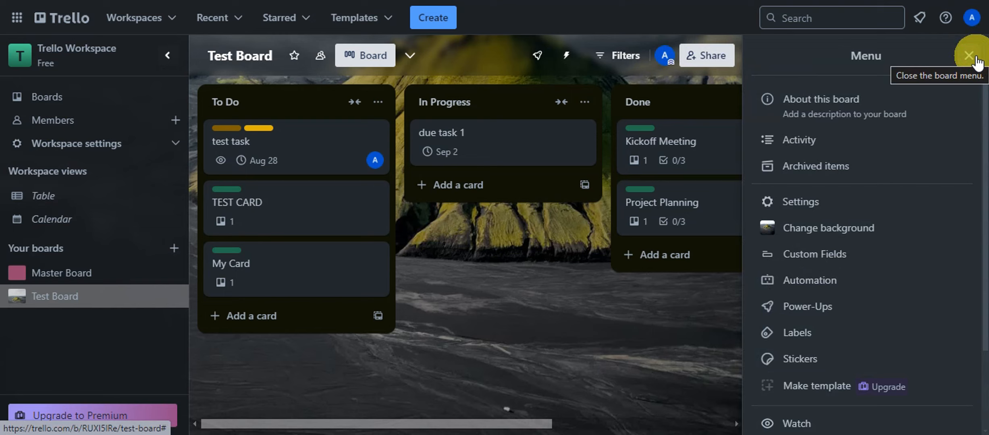
left_click(802, 315)
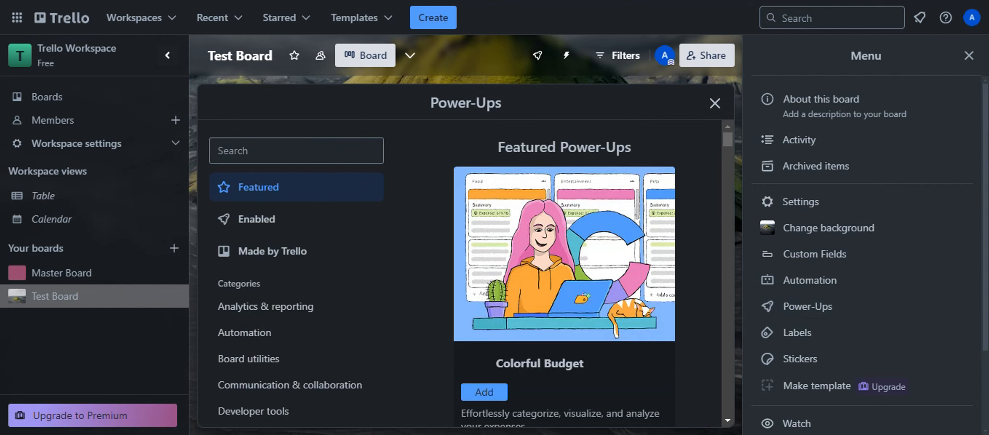
left_click(254, 155)
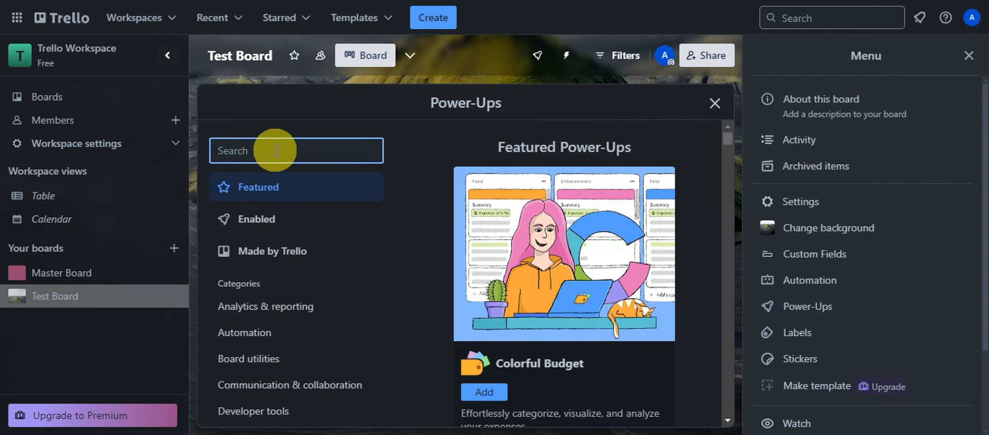
type("Card Repeater")
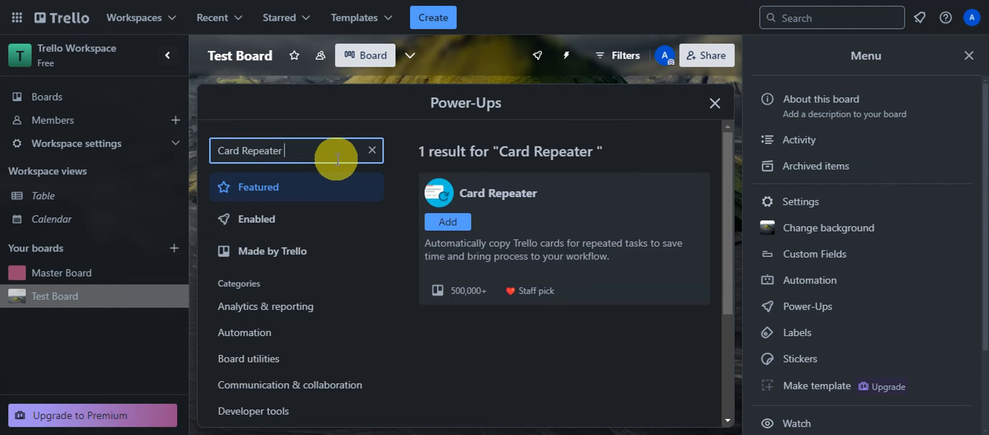
left_click(545, 203)
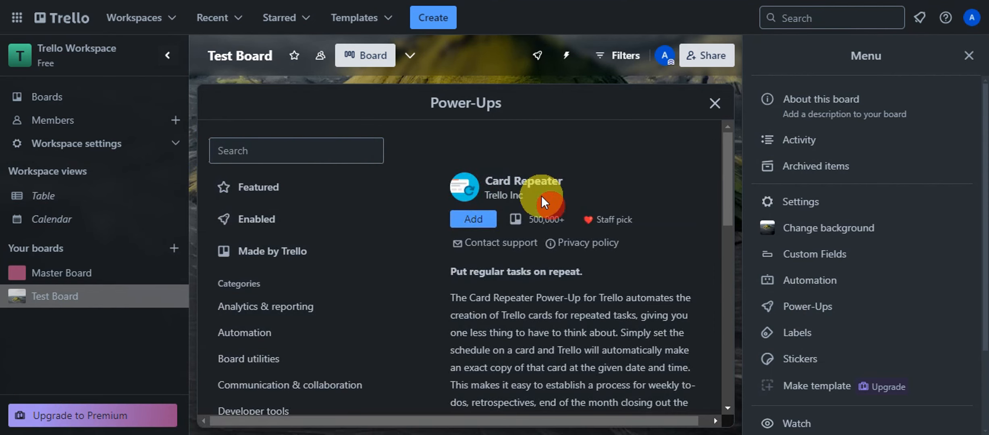
left_click(969, 55)
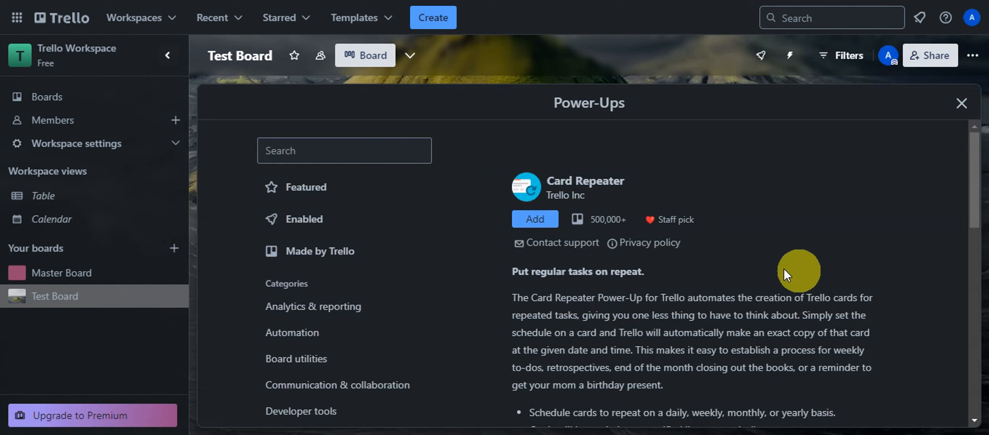
scroll(667, 248, "down", 2)
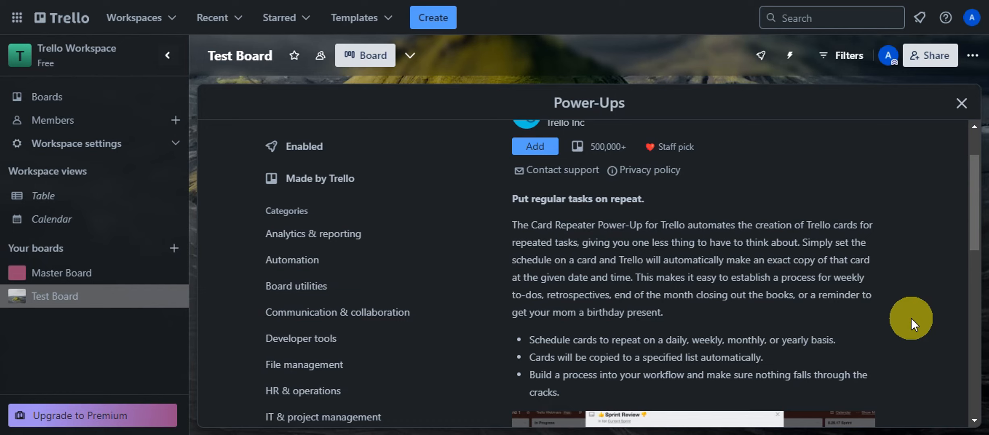
left_click(545, 148)
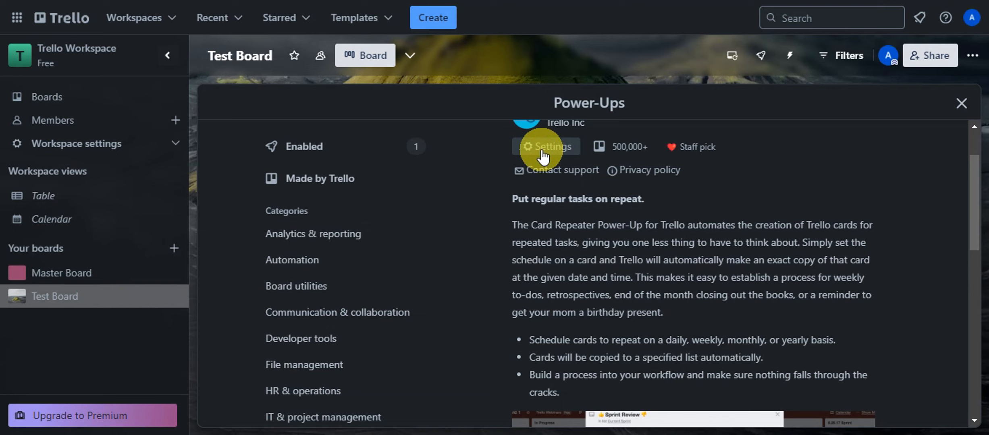
left_click(963, 104)
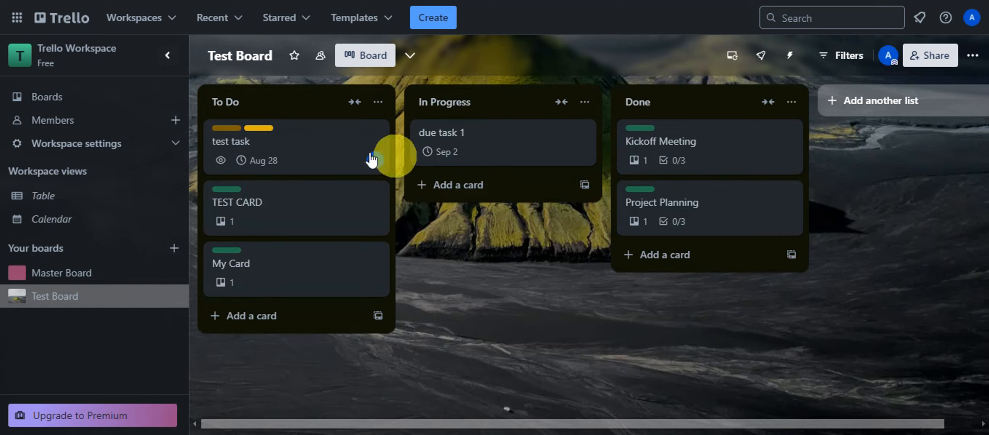
Save a Monthly repeat schedule (1st, 6:46 PM) on the test task card, then close the card.
left_click(302, 148)
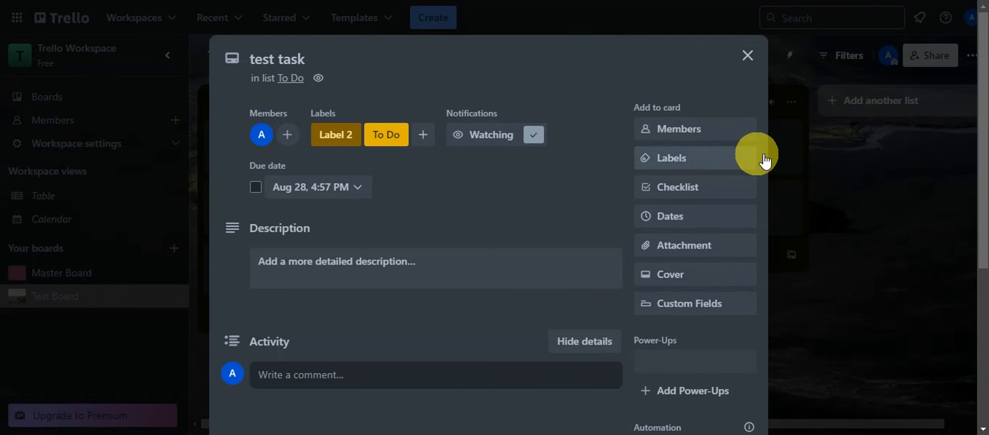
scroll(728, 172, "down", 4)
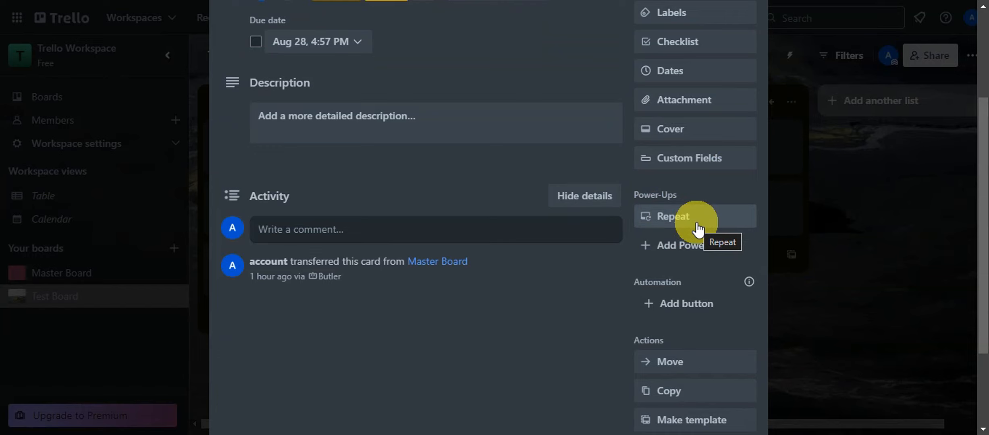
left_click(698, 229)
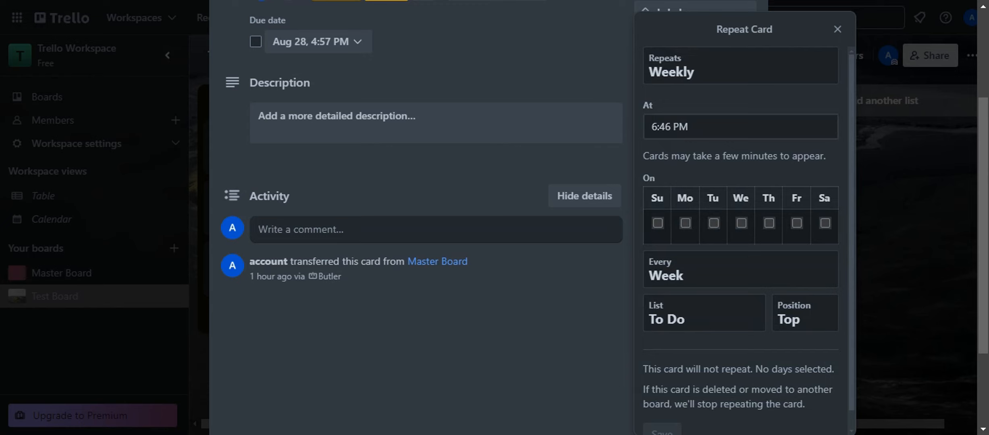
left_click(728, 72)
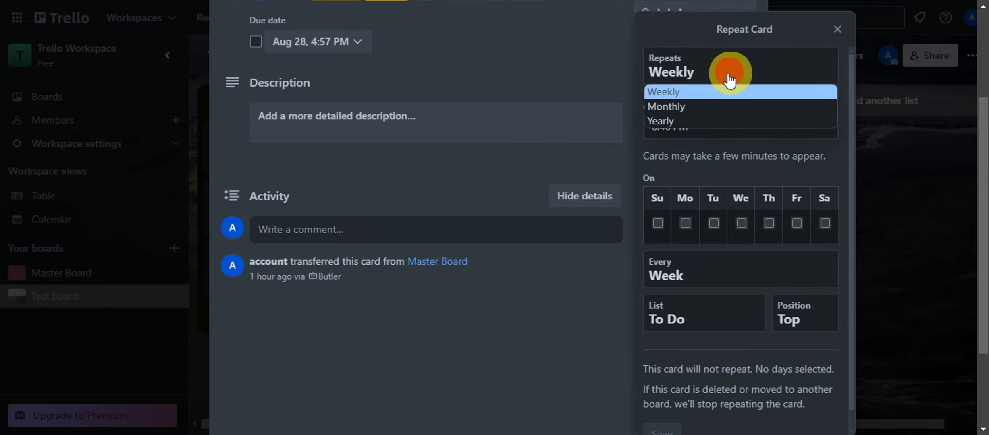
left_click(703, 107)
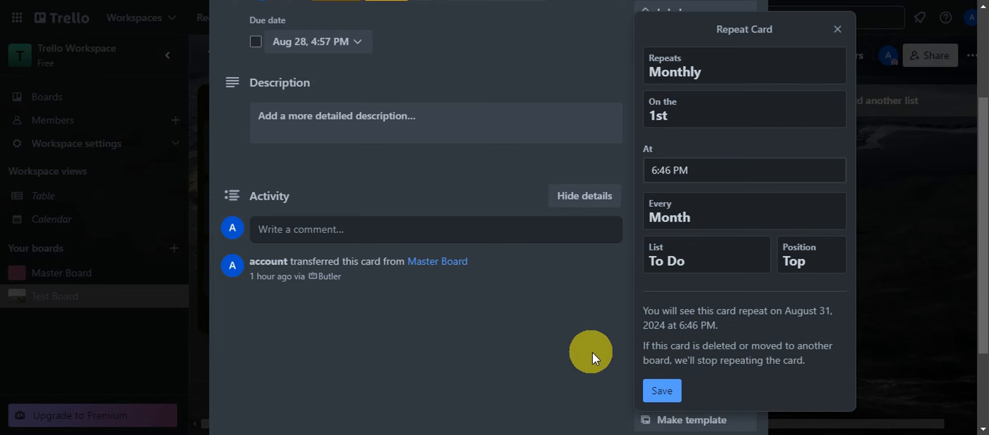
left_click(659, 390)
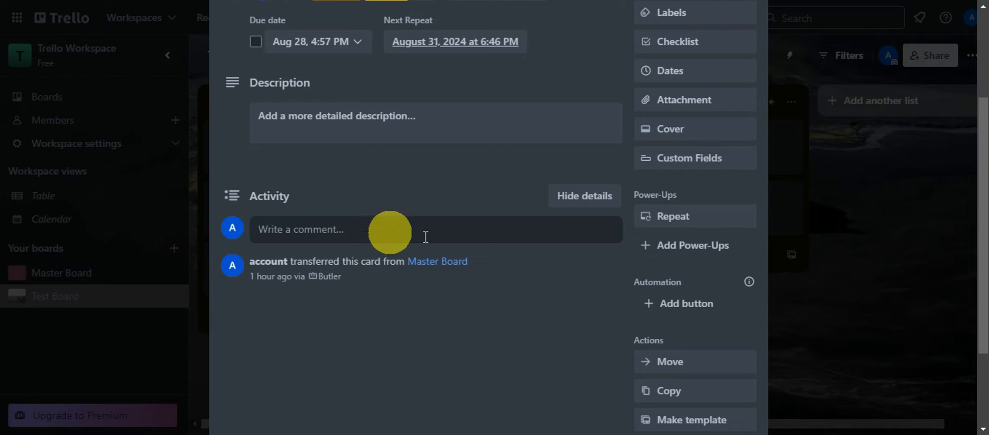
scroll(592, 246, "up", 4)
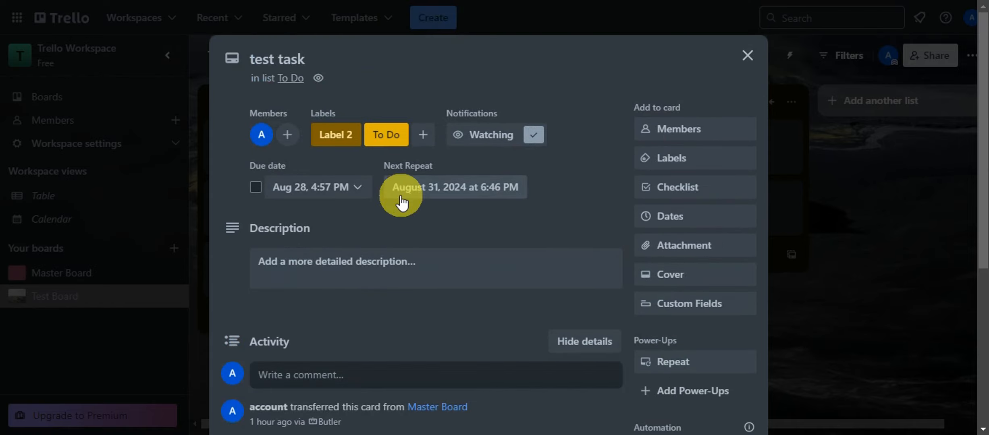
left_click(748, 55)
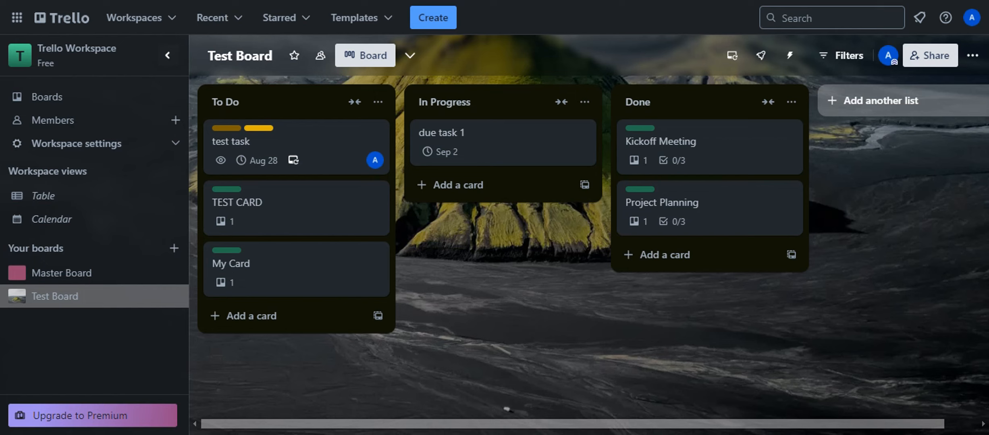
Search the board's Power-Ups directory for 'custom fields'.
left_click(977, 60)
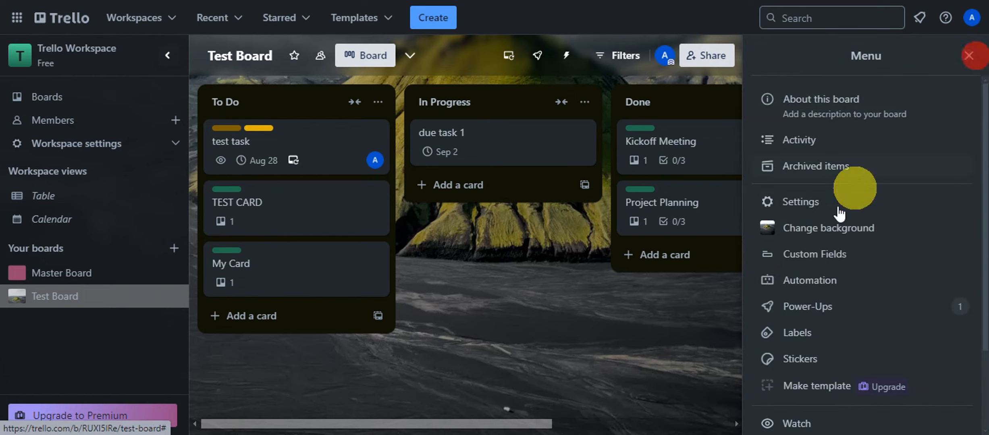
left_click(821, 307)
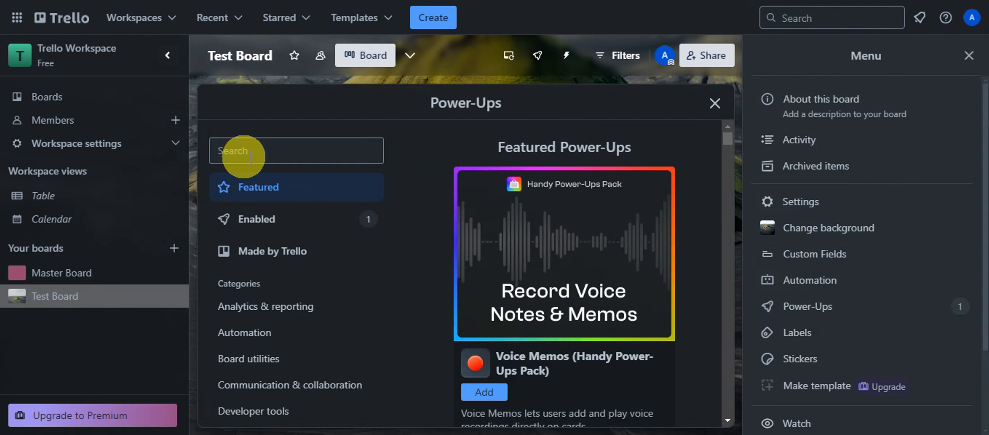
left_click(250, 157)
type("cus")
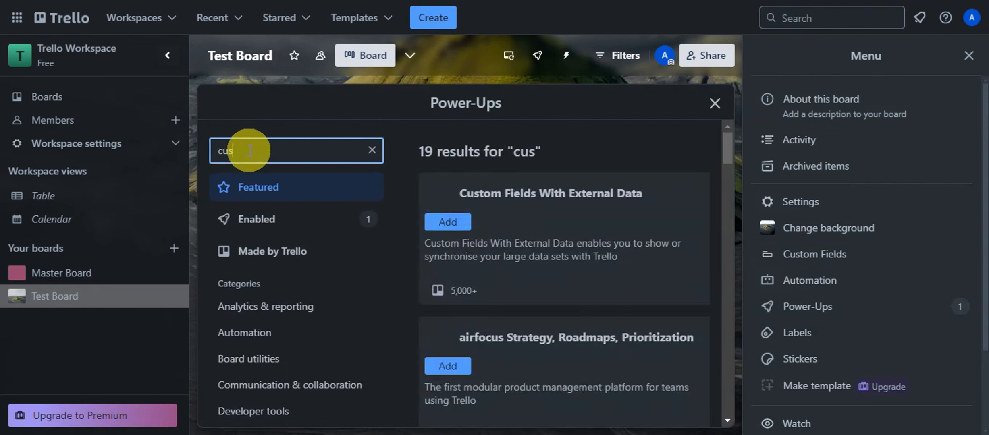
type("tom fiels")
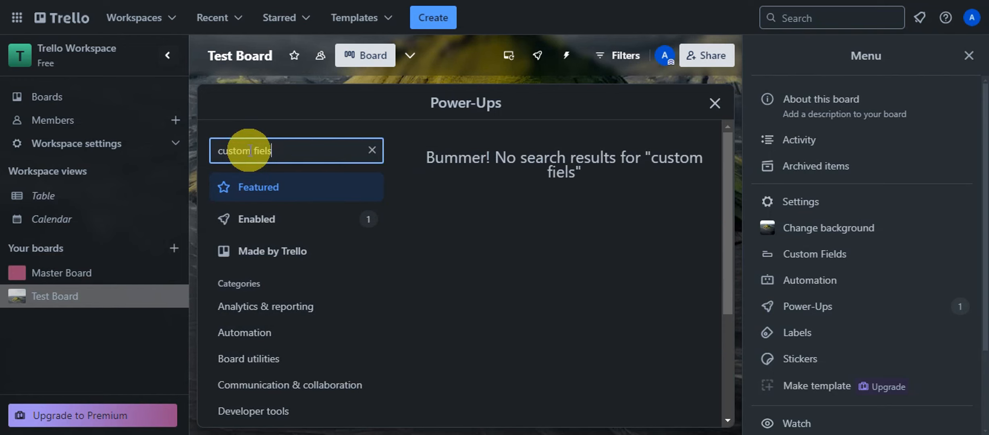
key("BackSpace")
type("ds")
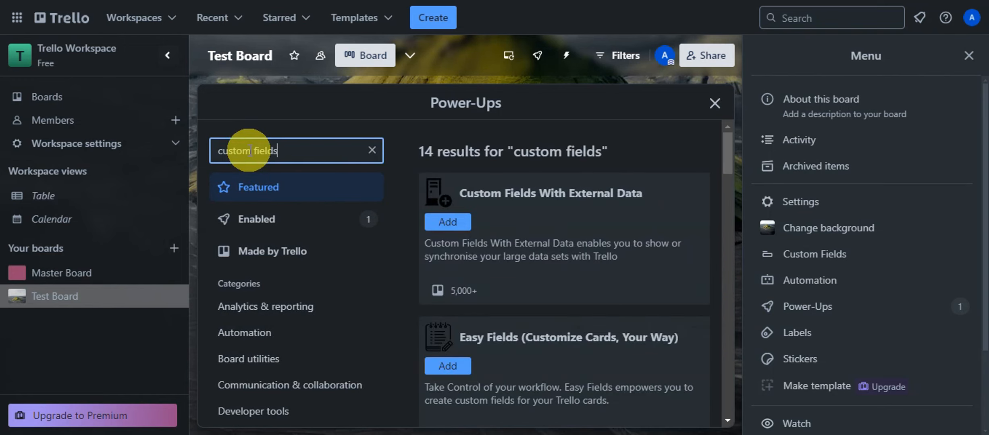
scroll(530, 230, "down", 6)
scroll(573, 262, "up", 7)
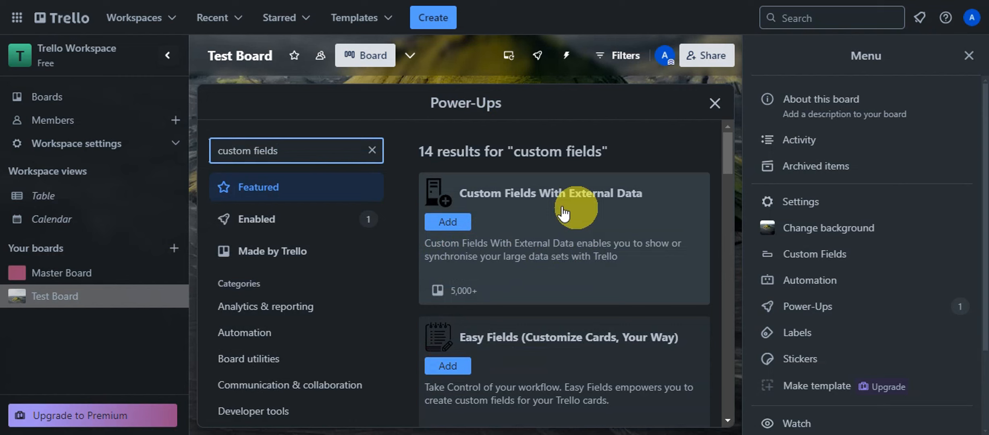
Review the permissions of Custom Fields With External Data, then close the Power-Ups window.
left_click(614, 243)
left_click(479, 222)
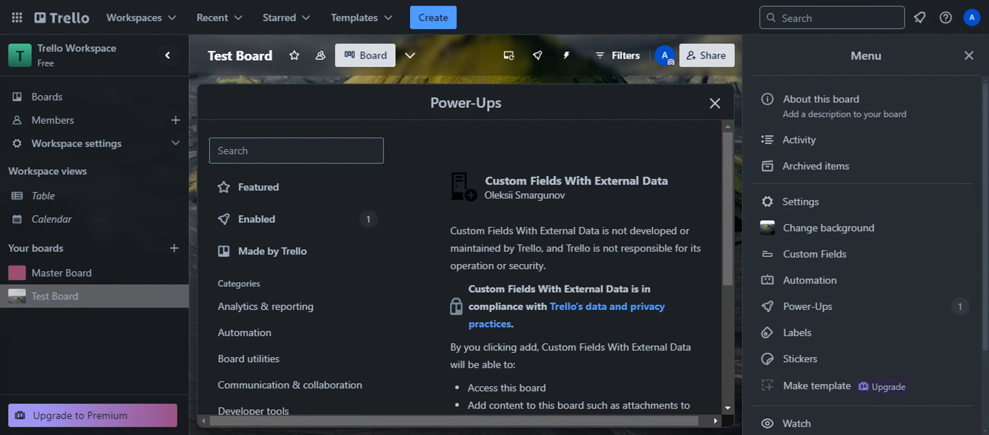
left_click(715, 103)
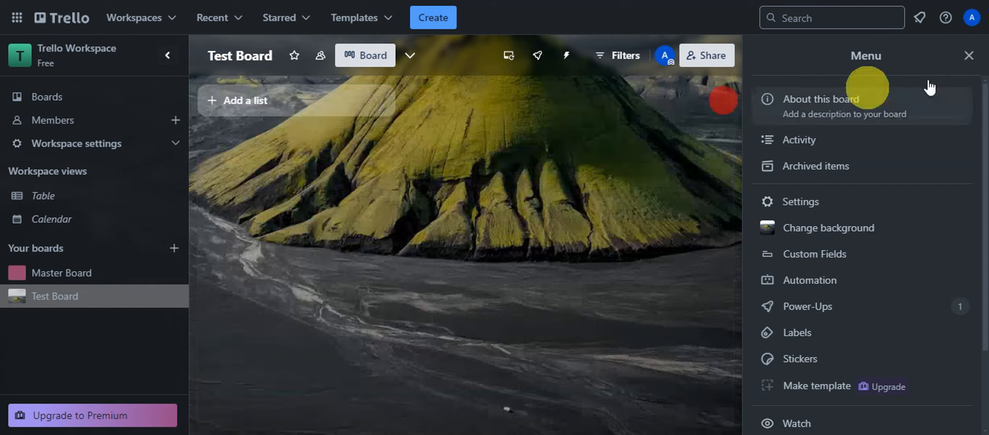
Close the board menu and open the TEST CARD card.
left_click(971, 60)
left_click(321, 207)
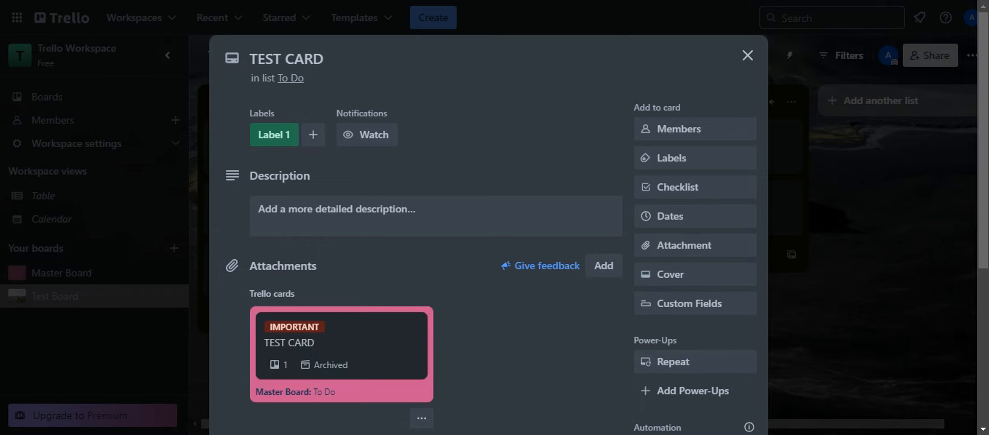
scroll(665, 202, "down", 4)
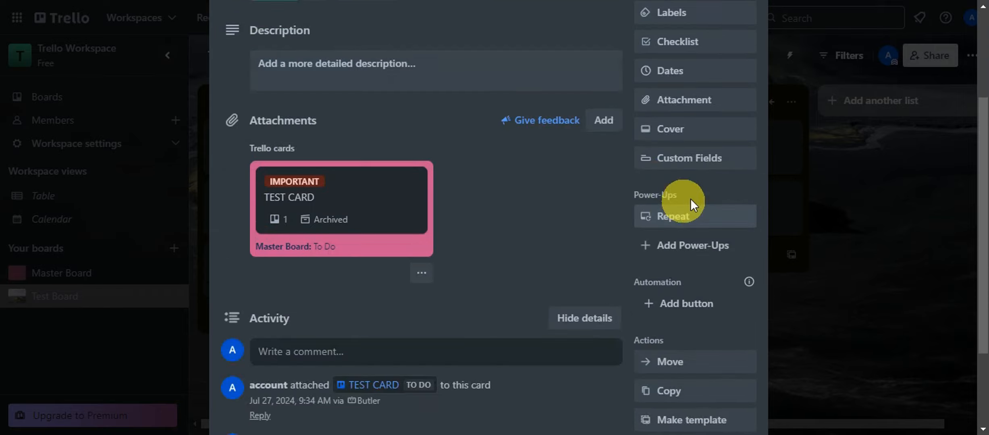
scroll(718, 224, "down", 3)
scroll(726, 225, "up", 3)
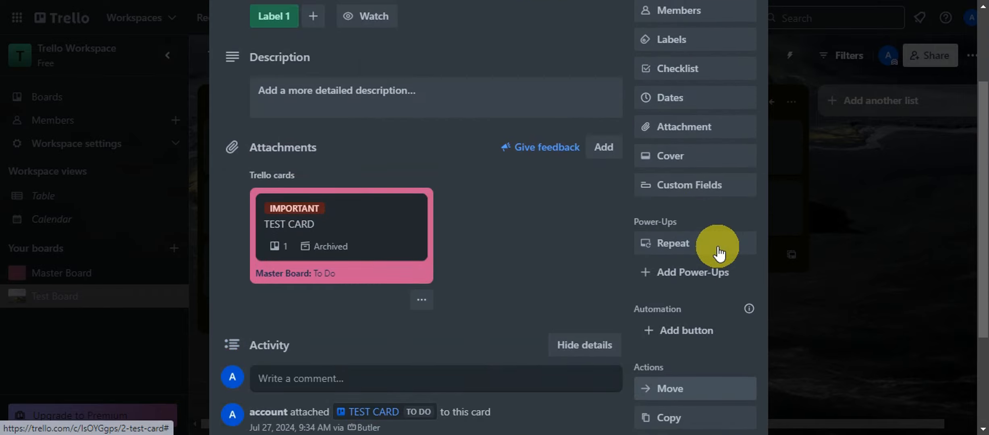
View and dismiss the card's built-in Custom Fields offer, then open Add Power-Ups.
left_click(685, 190)
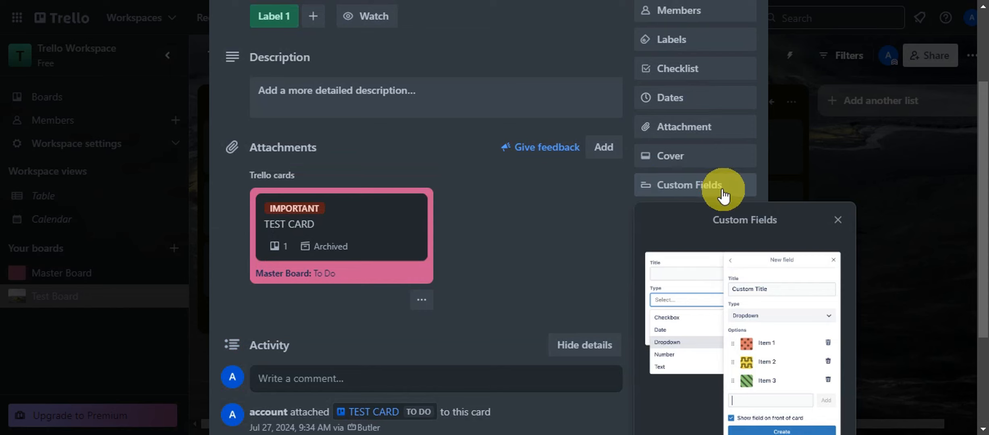
scroll(719, 241, "down", 3)
left_click(839, 83)
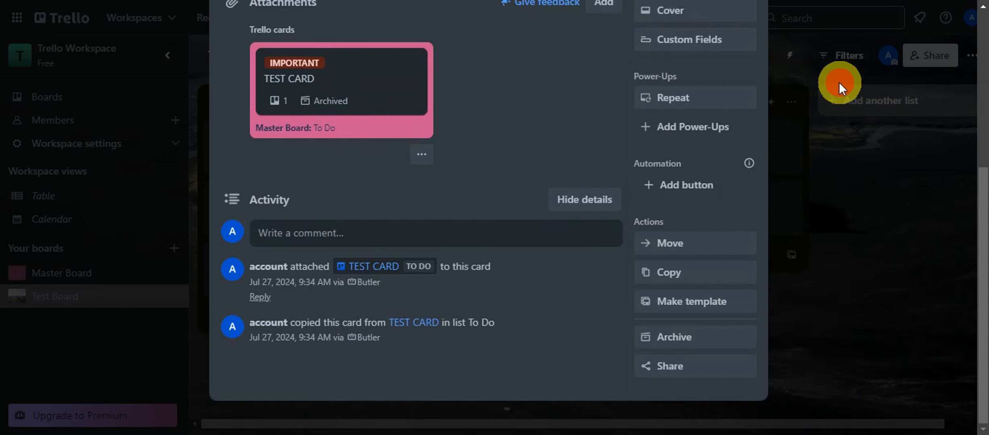
scroll(721, 218, "up", 5)
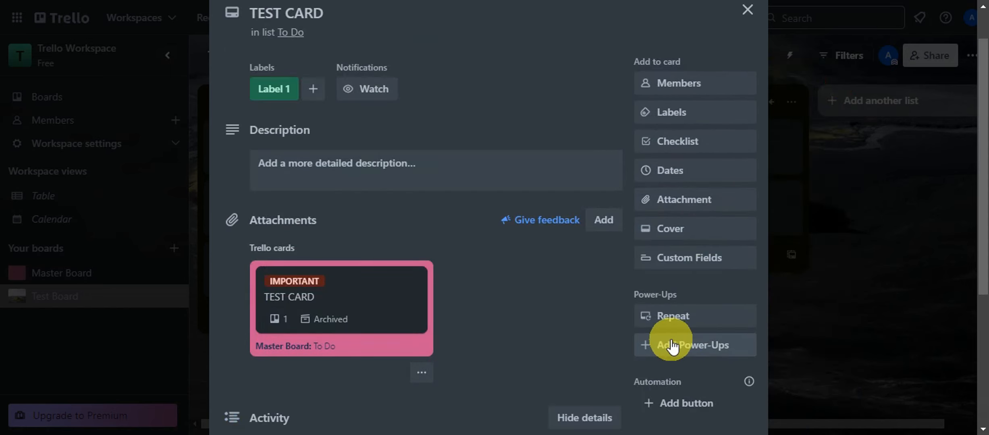
left_click(666, 346)
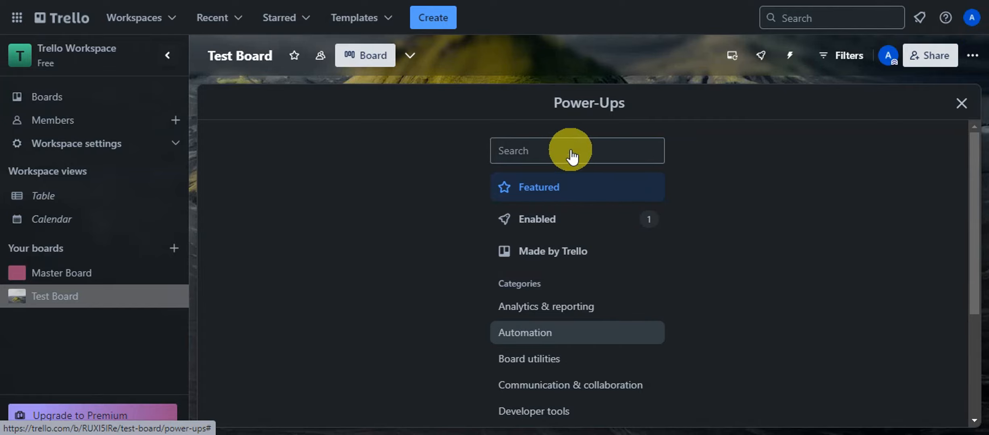
Search 'custom field', add Custom Fields With External Data to the board, and close the directory.
left_click(563, 160)
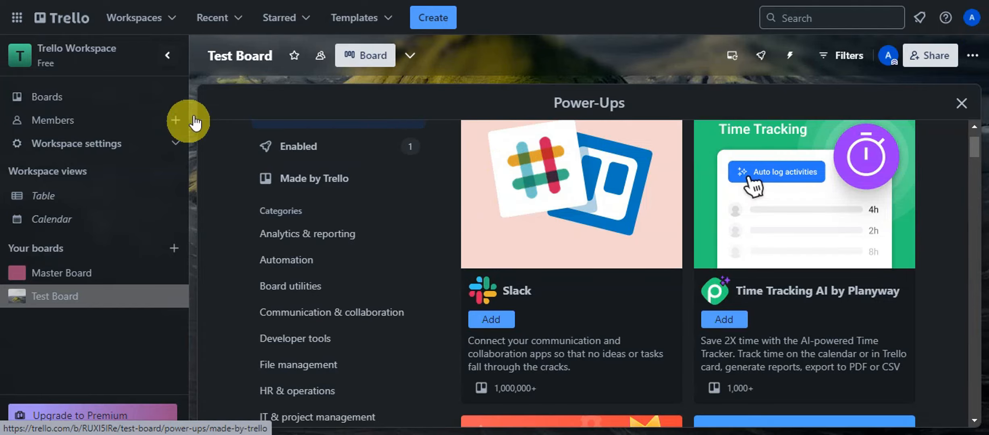
type("cust")
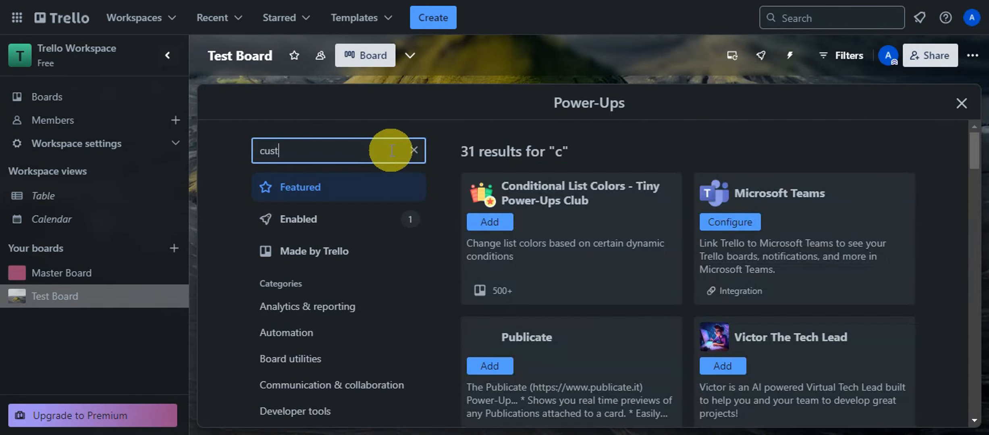
type("om field")
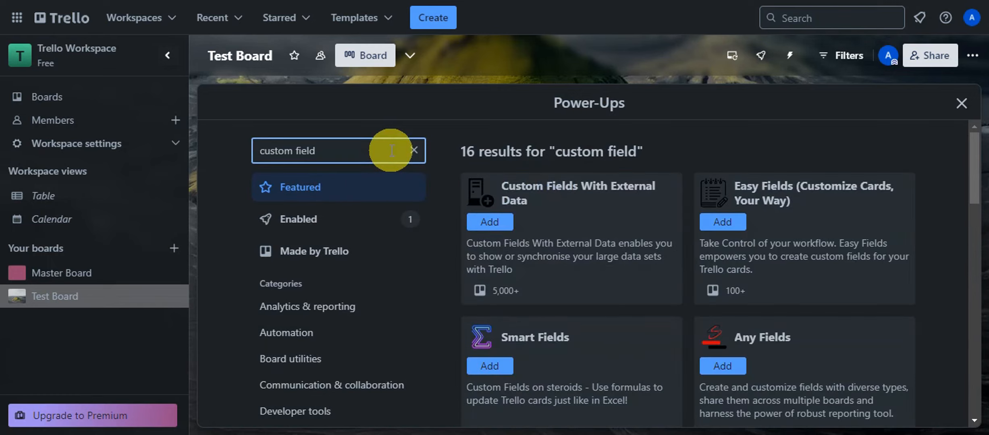
left_click(490, 221)
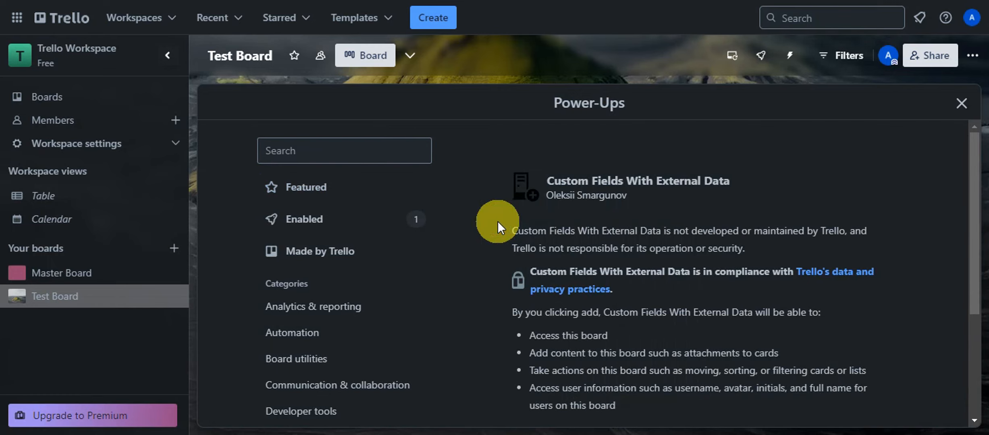
scroll(536, 213, "down", 4)
left_click(737, 320)
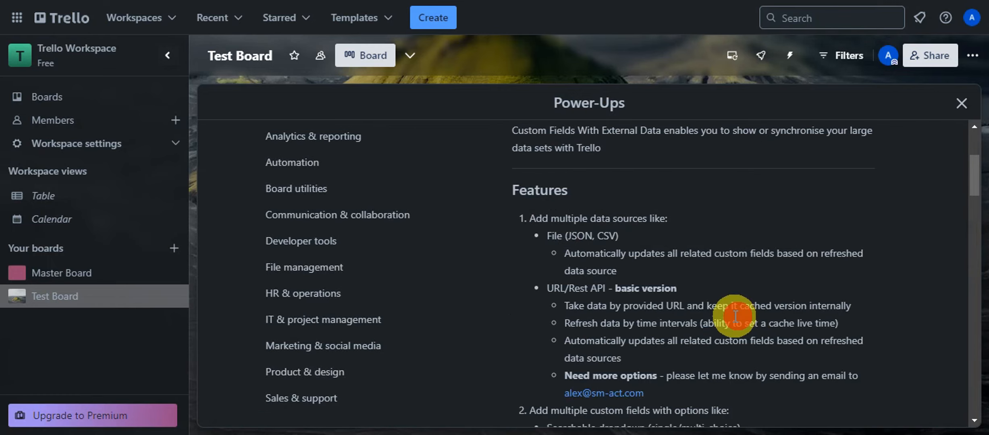
left_click(958, 104)
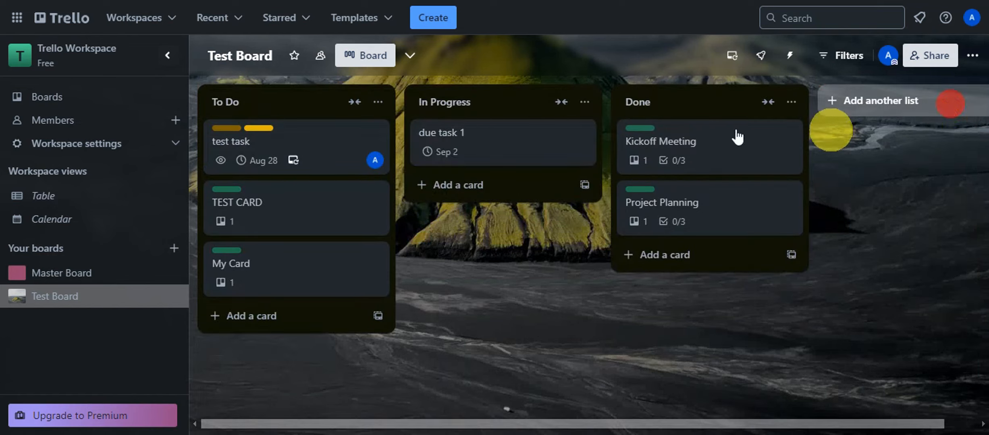
On the test task card, grant Custom Fields With External Data access to the account.
left_click(322, 151)
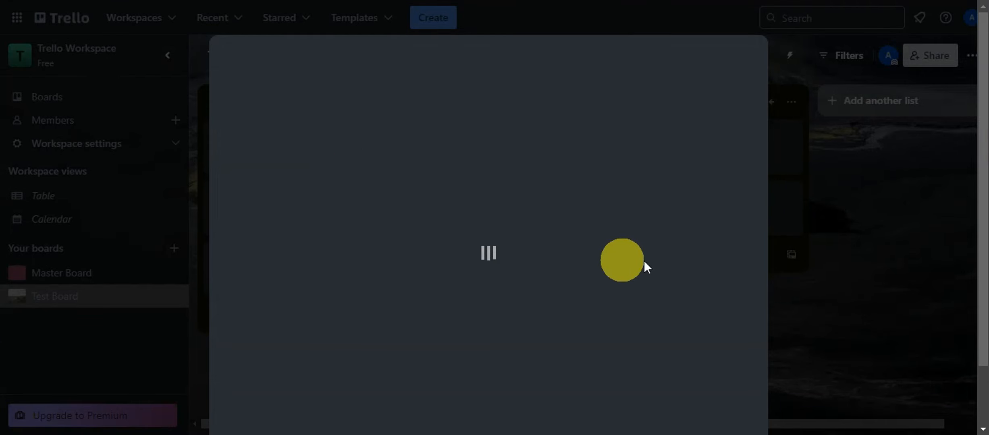
scroll(697, 198, "down", 5)
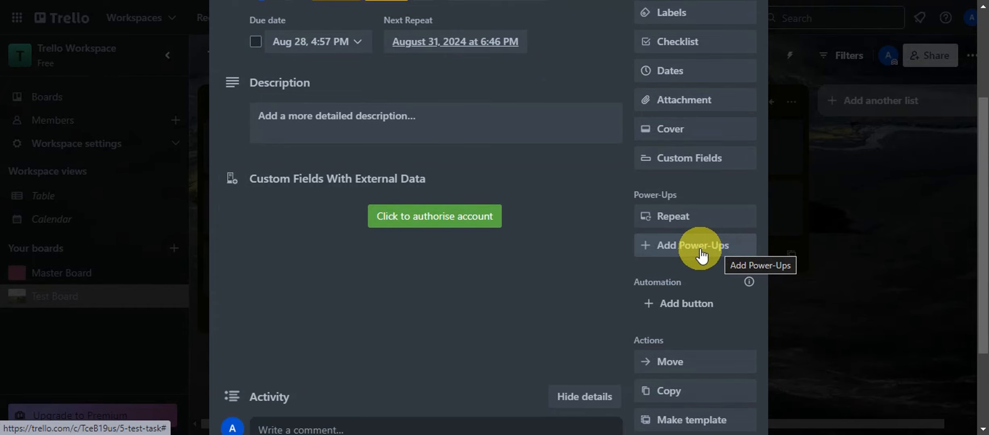
left_click(426, 214)
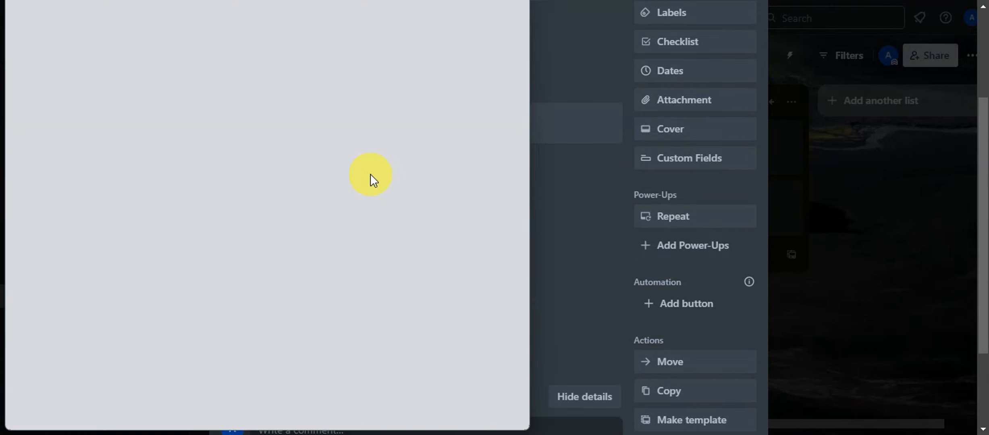
scroll(373, 180, "down", 15)
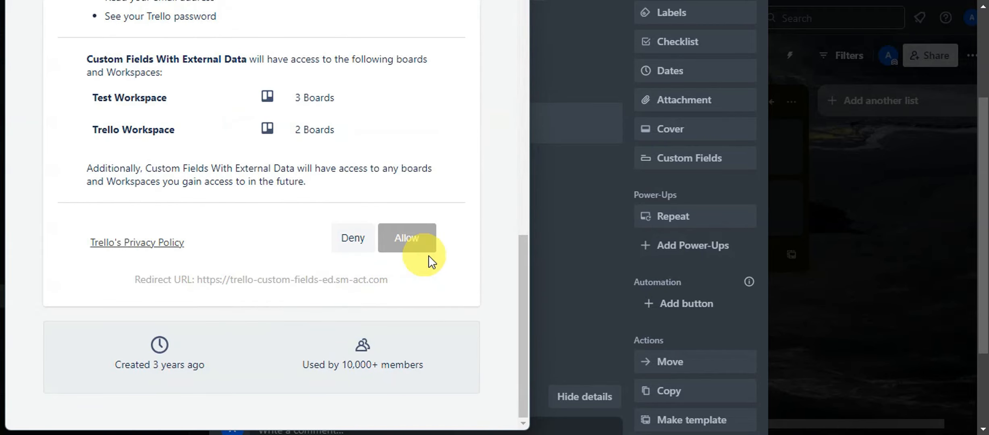
left_click(419, 243)
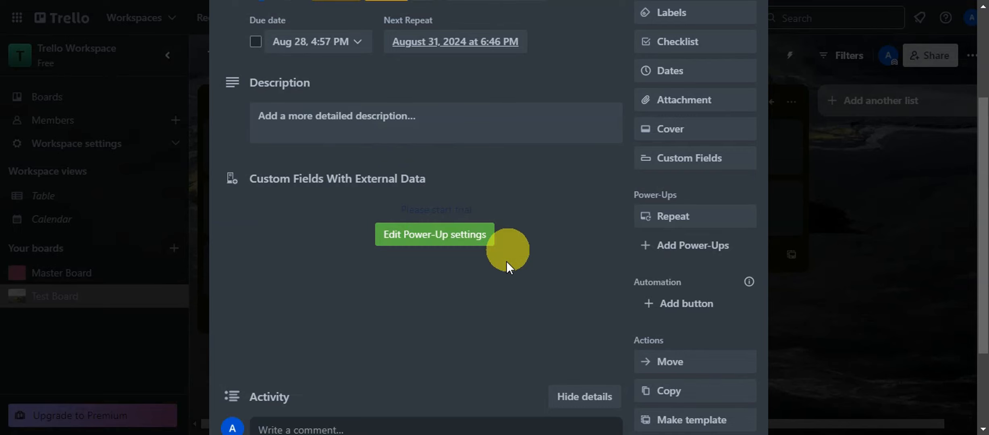
left_click(694, 161)
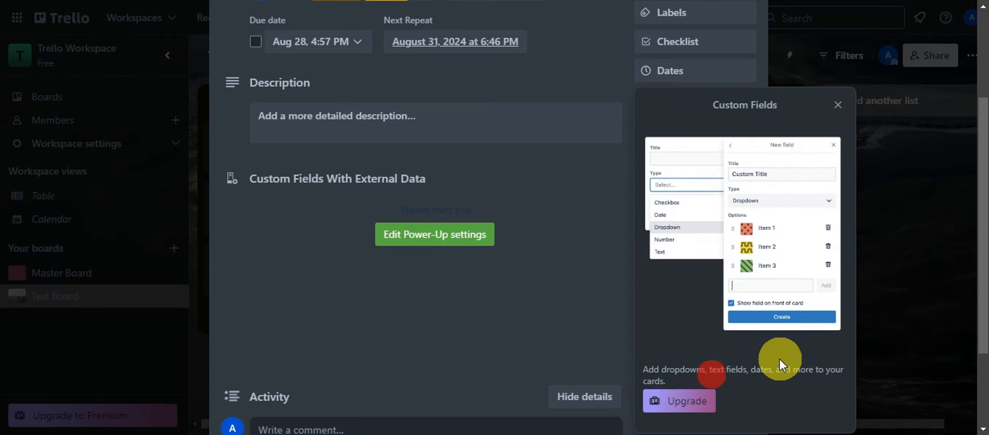
left_click(677, 407)
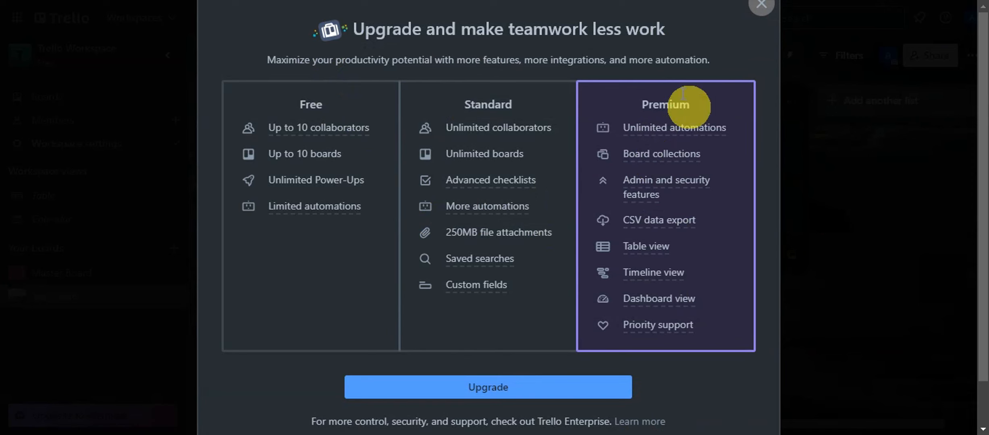
scroll(692, 90, "down", 2)
scroll(678, 186, "up", 2)
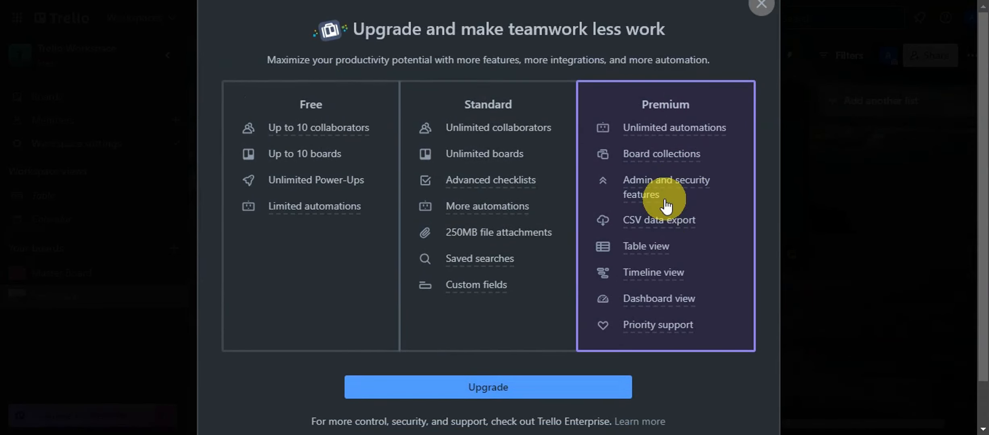
mouse_move(660, 194)
left_click(762, 5)
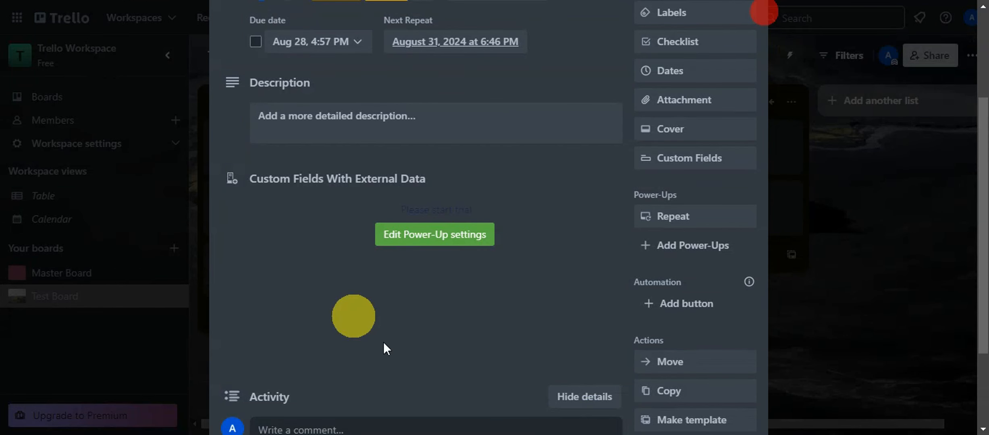
Open the power-up's Integration Settings, start a new custom field, then close without saving.
left_click(449, 237)
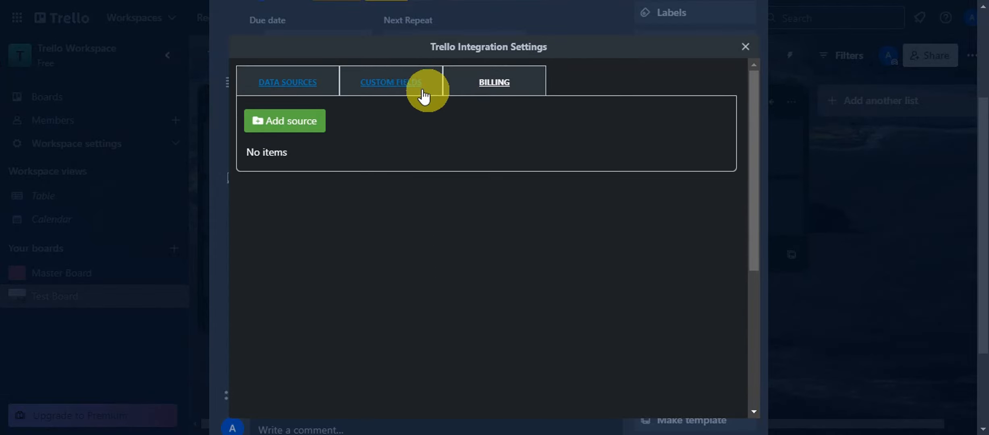
left_click(406, 78)
left_click(287, 118)
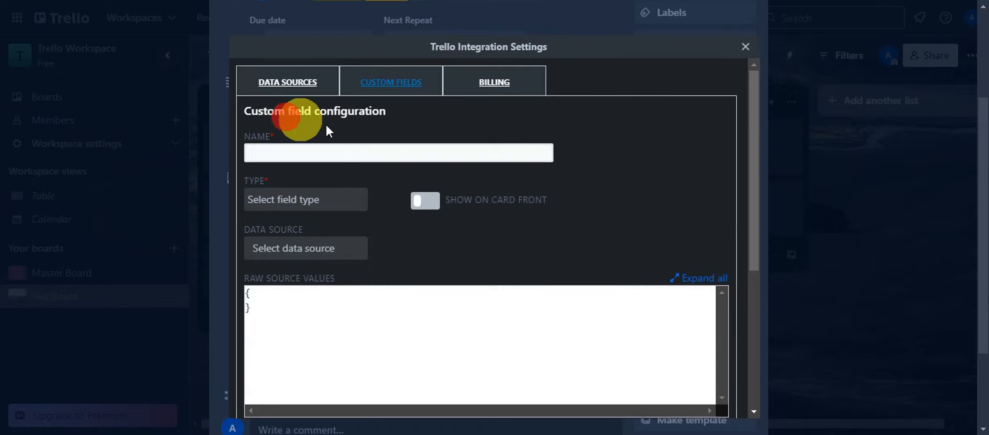
left_click(332, 150)
scroll(370, 139, "down", 3)
scroll(316, 106, "up", 1)
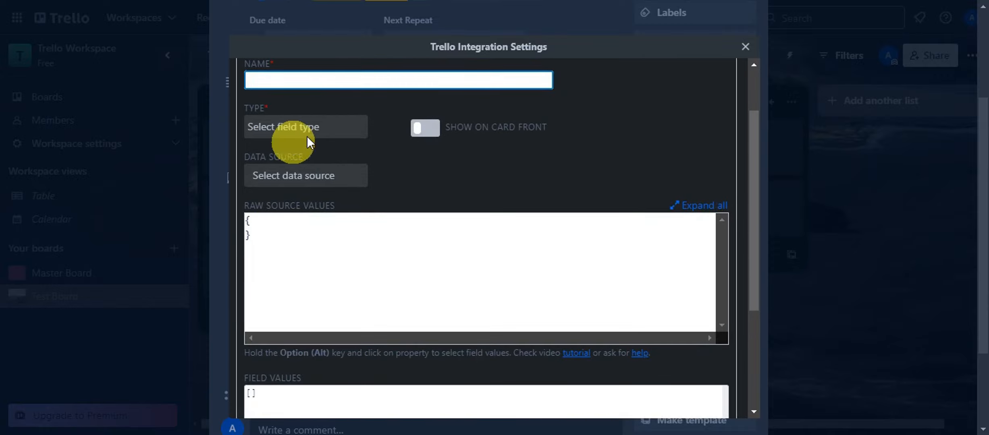
scroll(518, 257, "down", 2)
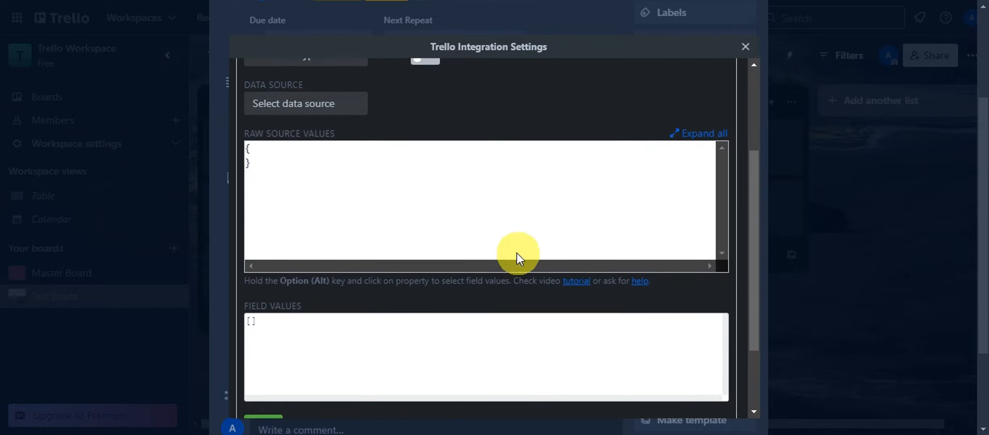
scroll(517, 252, "down", 2)
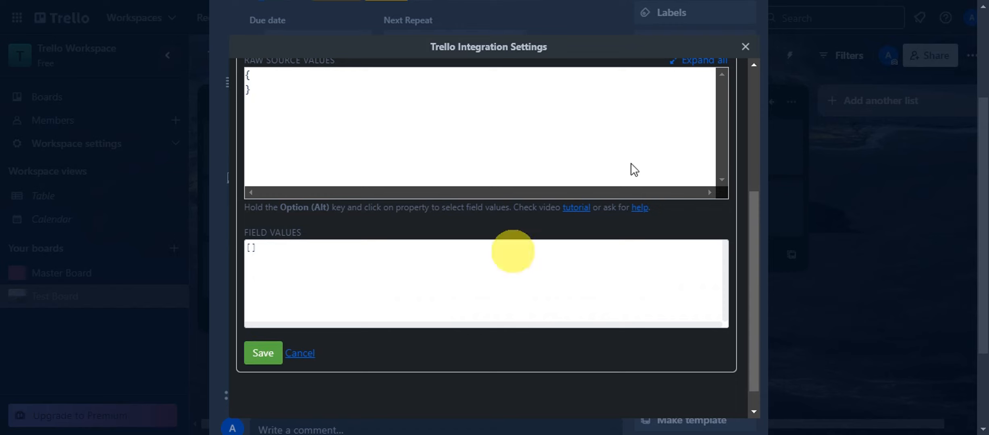
left_click(745, 49)
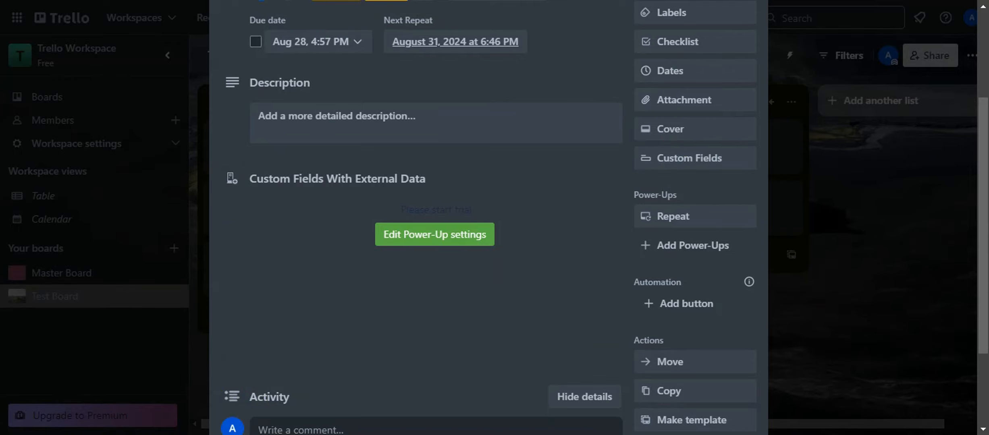
Reopen Integration Settings, review the Custom Fields and Billing tabs, then close the dialog.
scroll(614, 210, "up", 4)
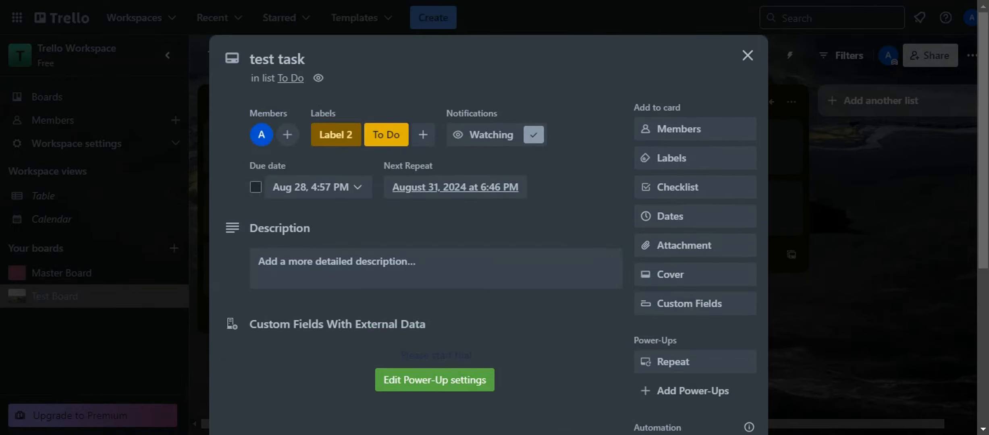
left_click(434, 380)
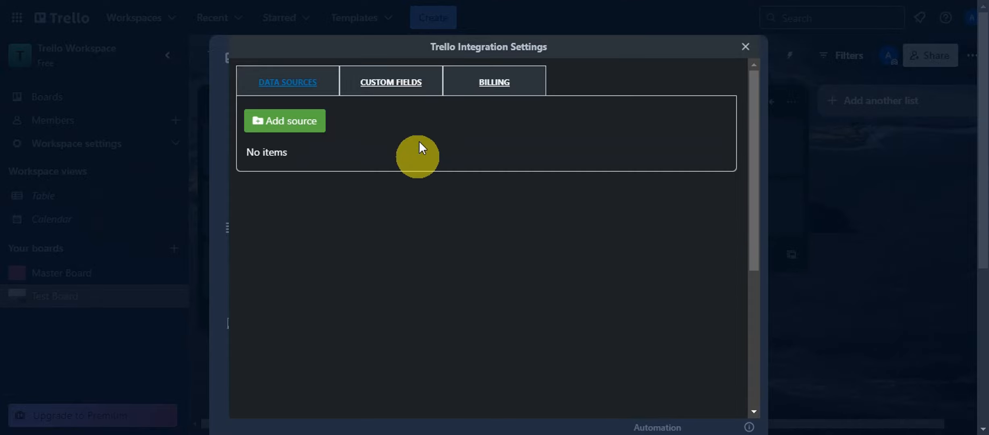
left_click(398, 89)
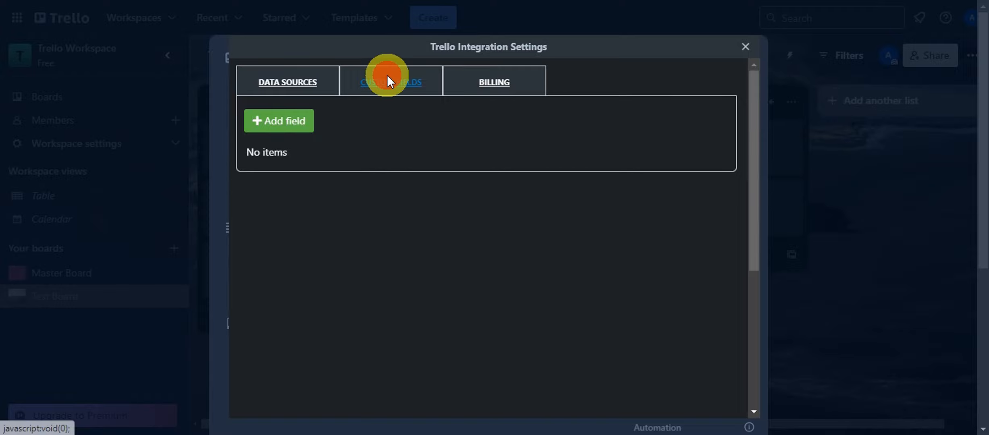
left_click(255, 121)
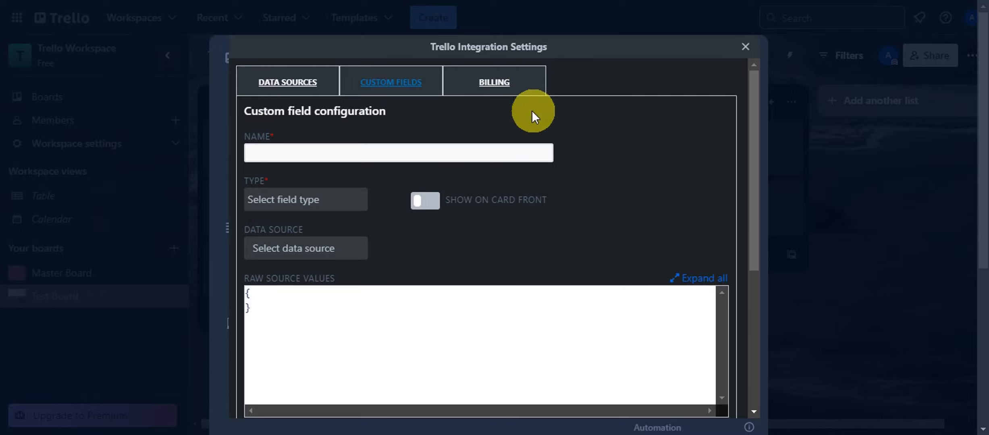
left_click(506, 82)
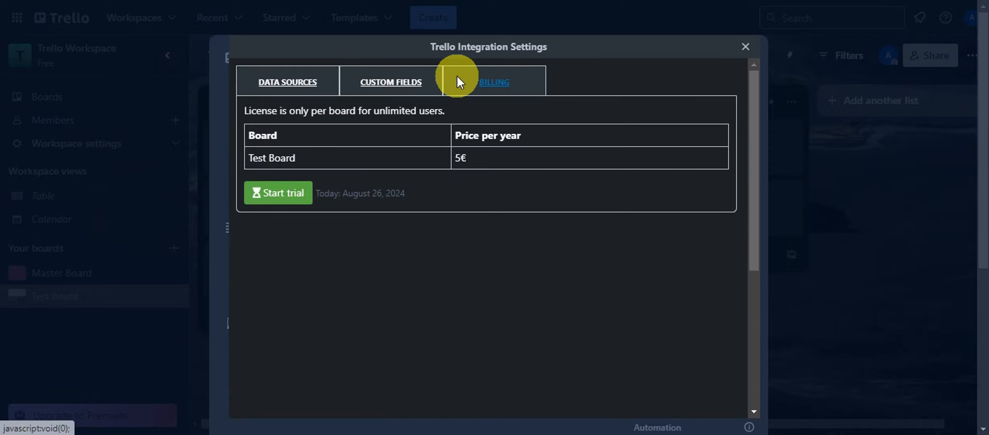
left_click(389, 82)
left_click(481, 81)
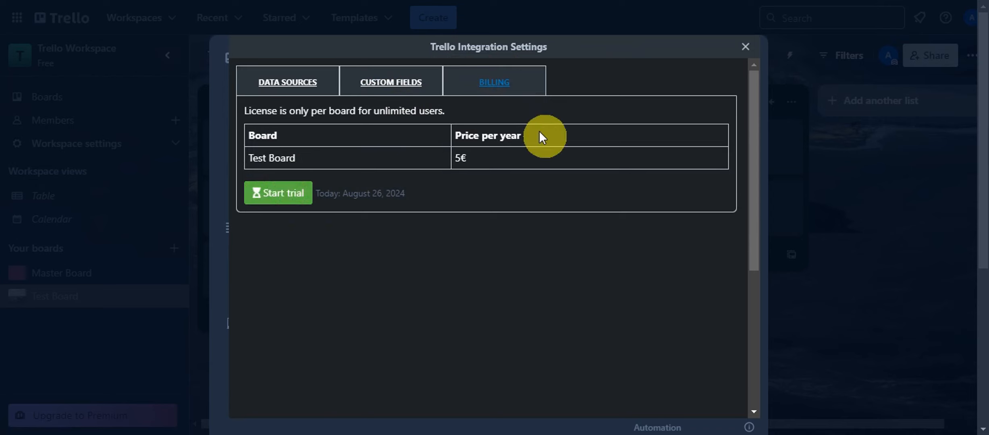
left_click(745, 47)
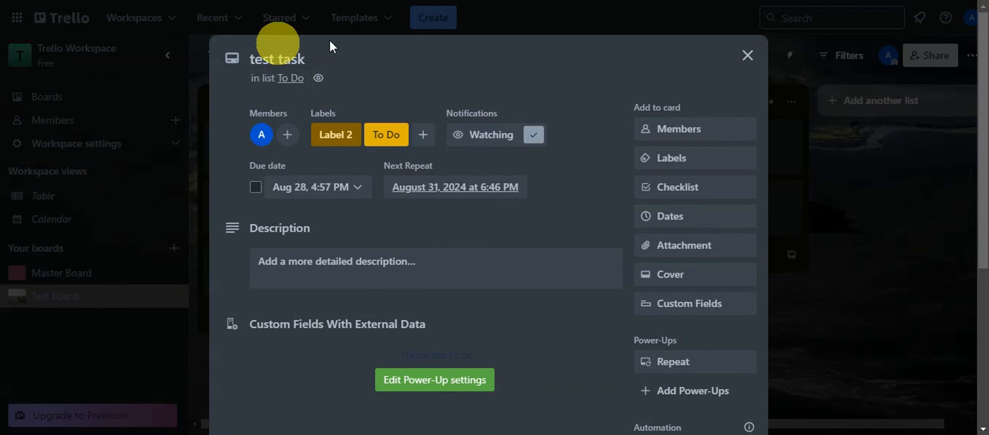
Close the test task card and open the board's Power-Ups directory.
left_click(747, 55)
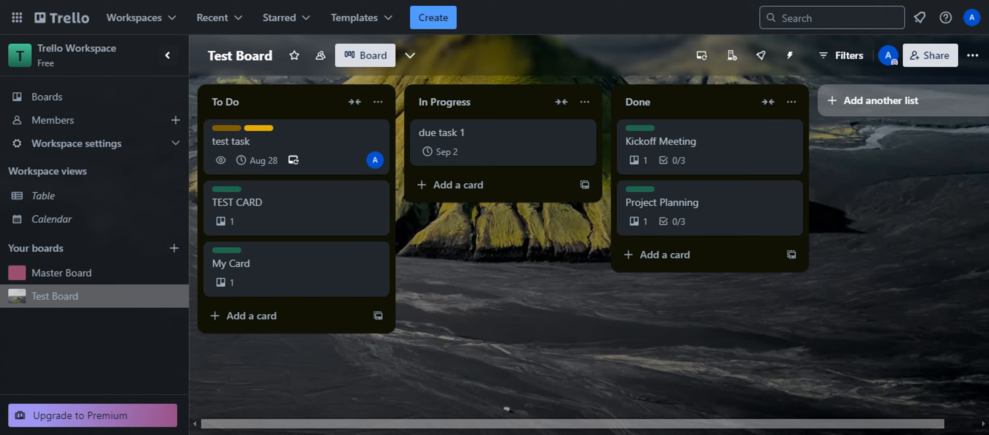
left_click(974, 57)
left_click(820, 315)
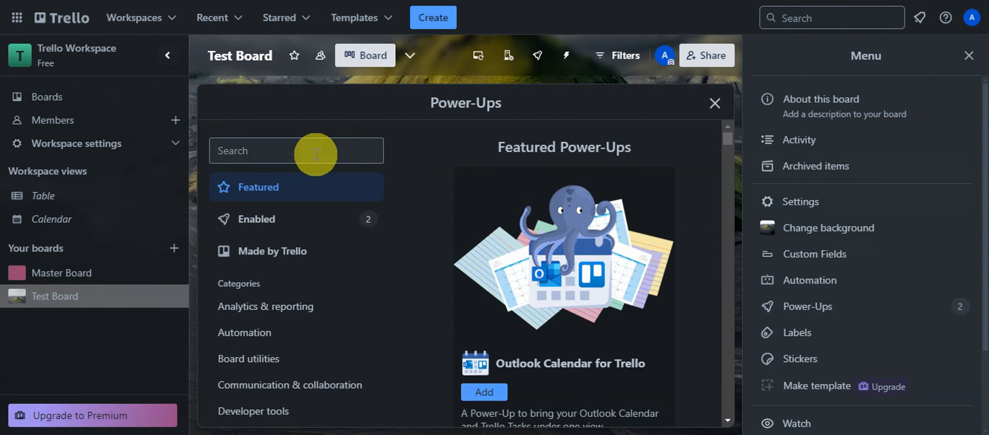
Search 'calenda' and open the Calendar Power-Up details, closing the board menu panel.
left_click(315, 152)
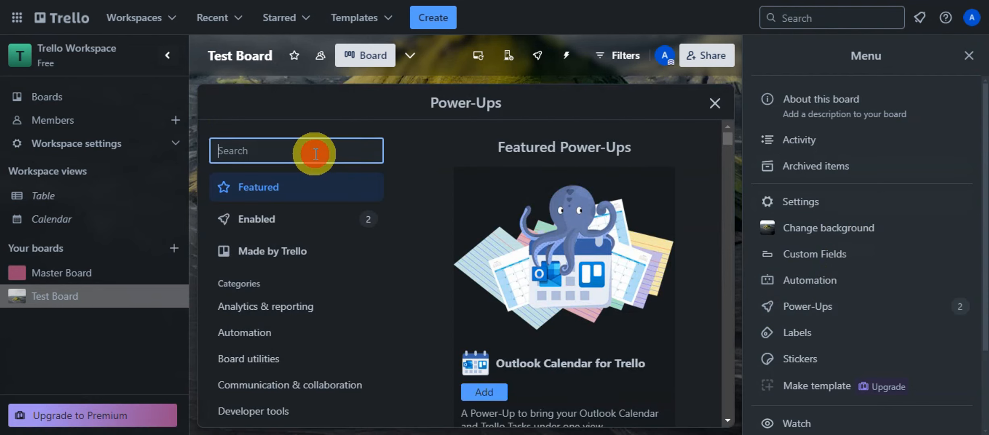
type("ca")
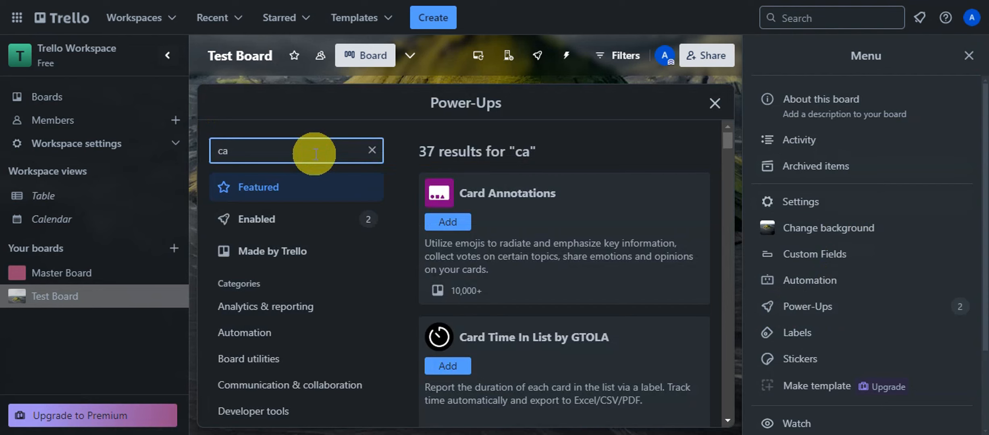
key("BackSpace")
type("alendar")
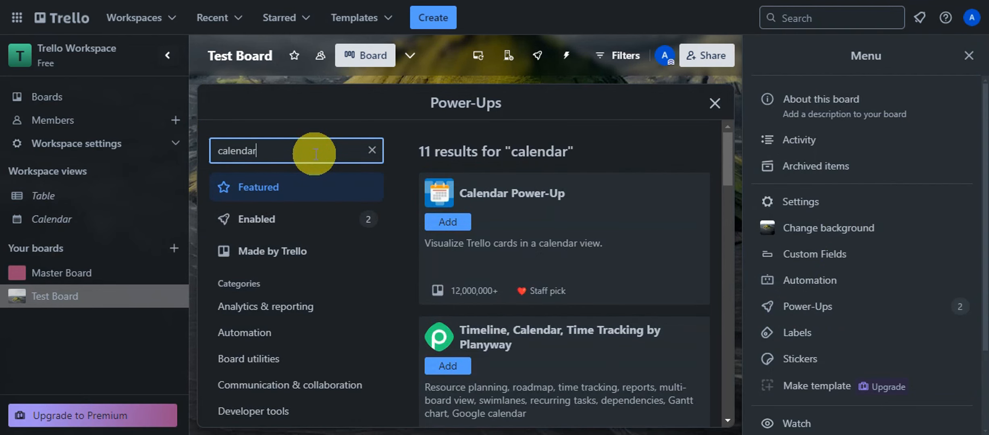
left_click(567, 197)
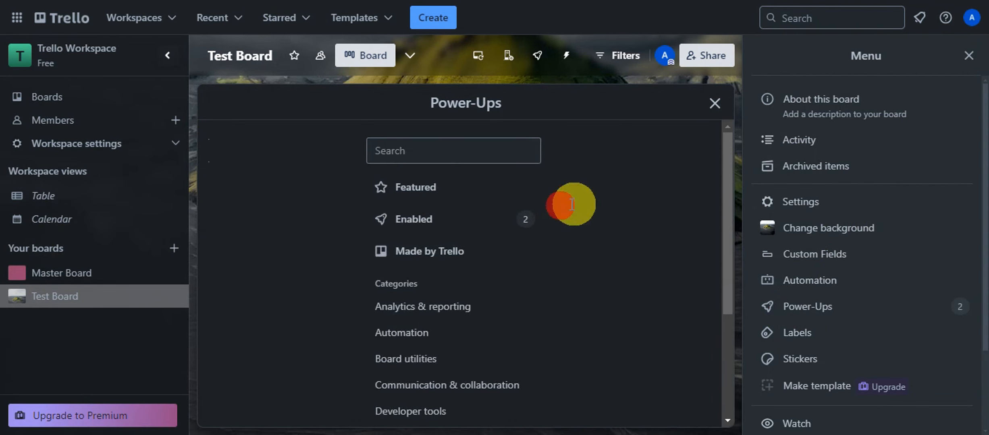
scroll(602, 190, "down", 2)
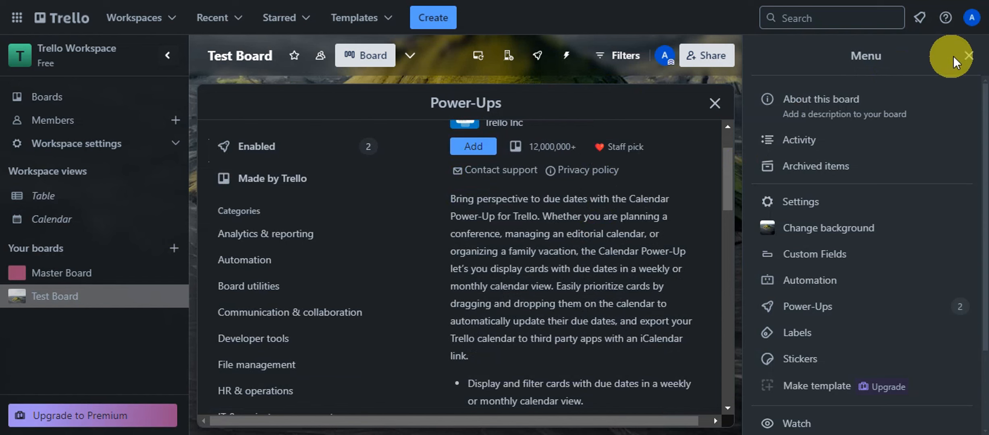
left_click(967, 64)
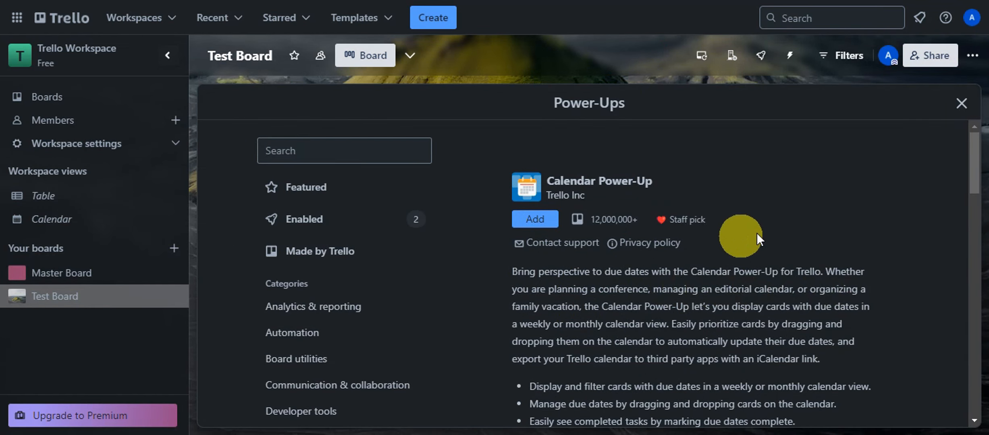
Add the Calendar Power-Up, bringing enabled Power-Ups to 3, and close the directory.
scroll(759, 233, "down", 2)
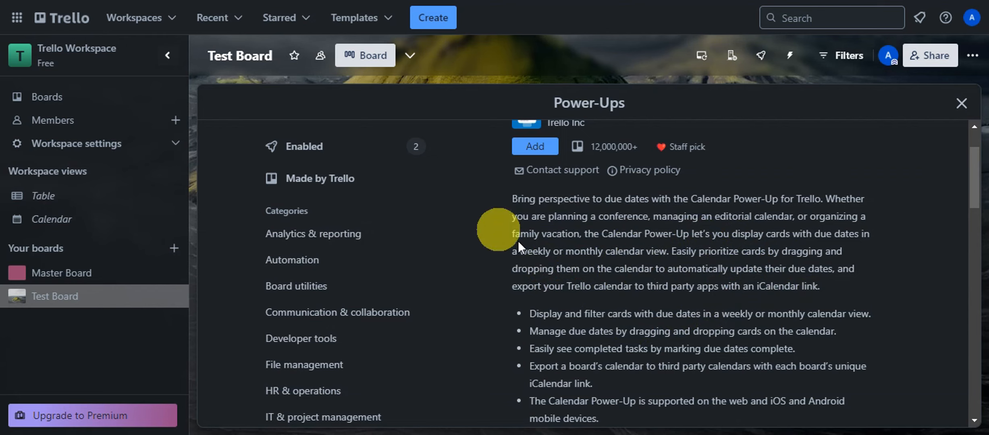
scroll(588, 254, "up", 2)
left_click(536, 220)
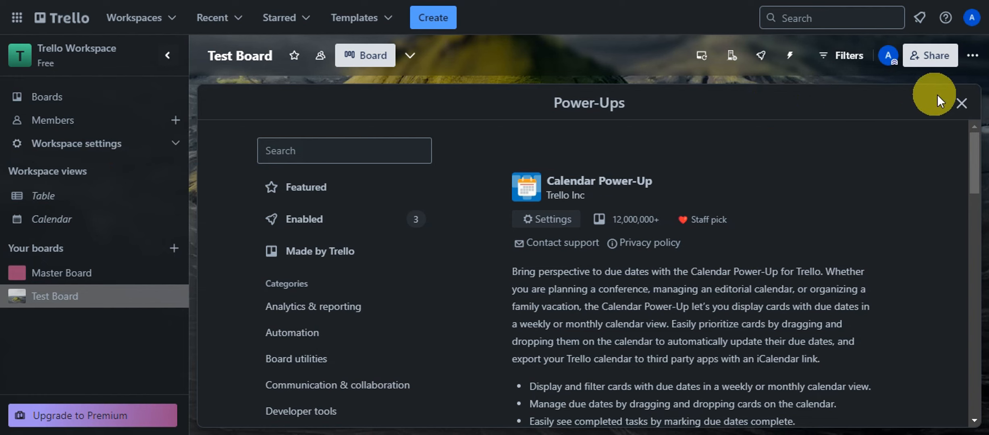
left_click(970, 103)
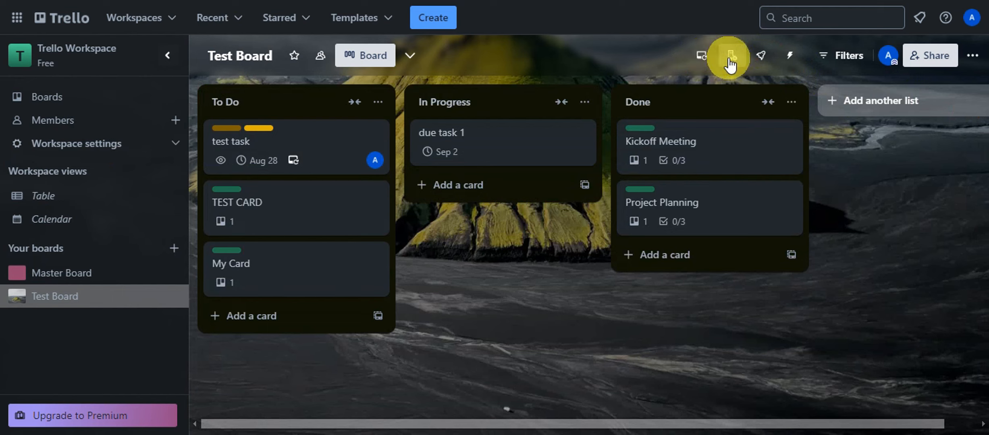
View the Calendar Power-Up options, then switch Test Board to its August 2024 calendar view.
left_click(765, 56)
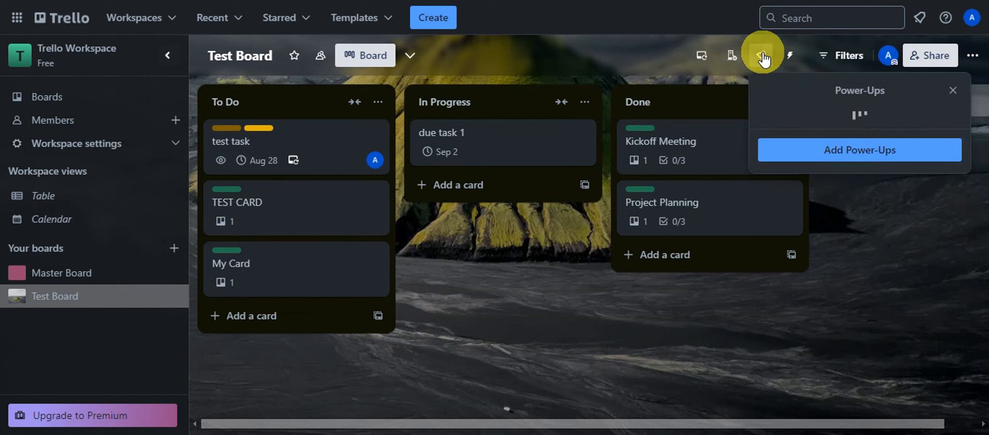
scroll(894, 176, "down", 2)
left_click_drag(849, 176, 864, 175)
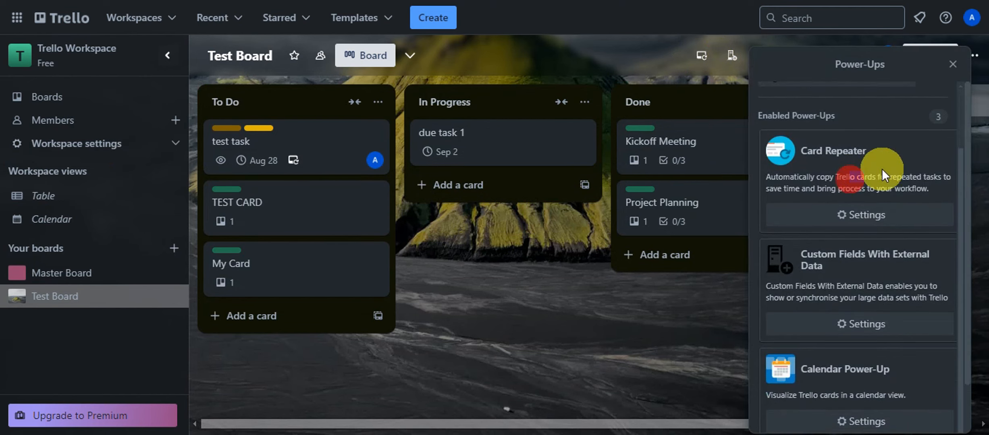
left_click(850, 420)
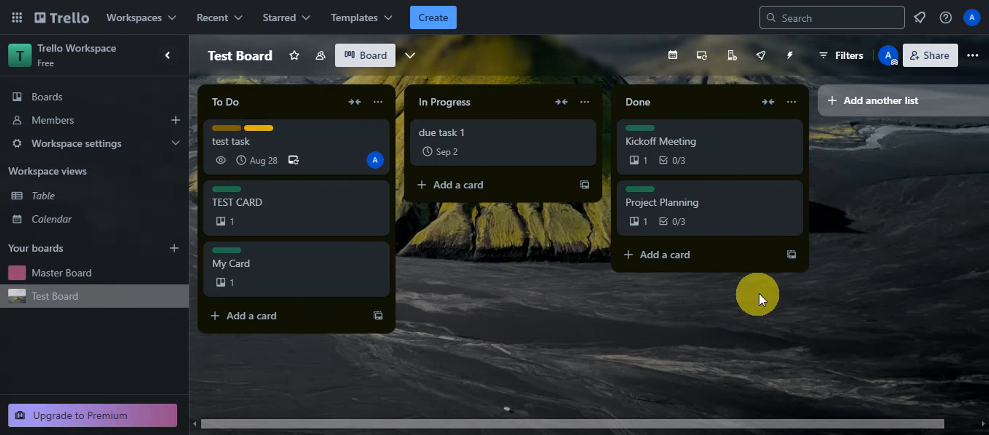
left_click(673, 60)
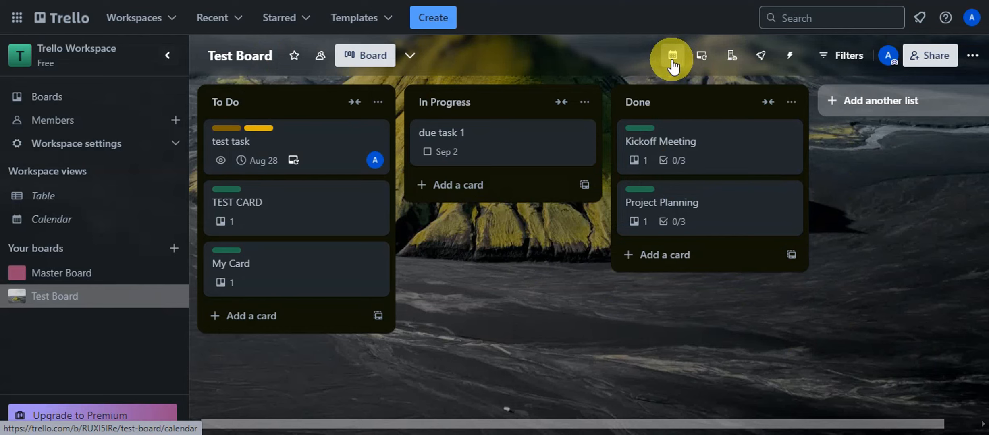
left_click(673, 61)
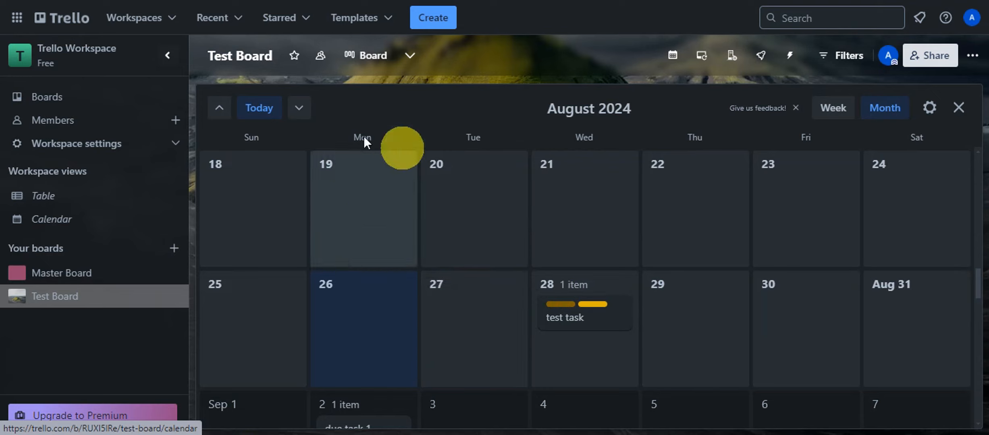
Switch the calendar to week view and back to month view, then advance to January 2025.
left_click(842, 110)
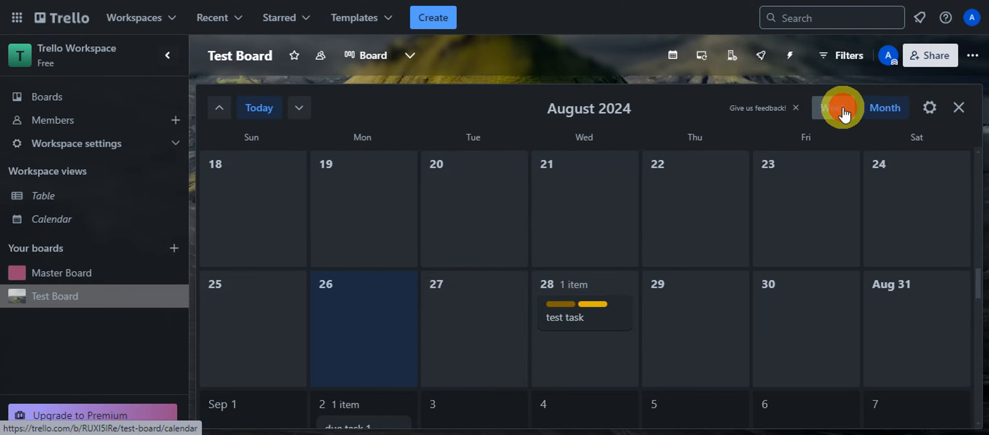
left_click(885, 108)
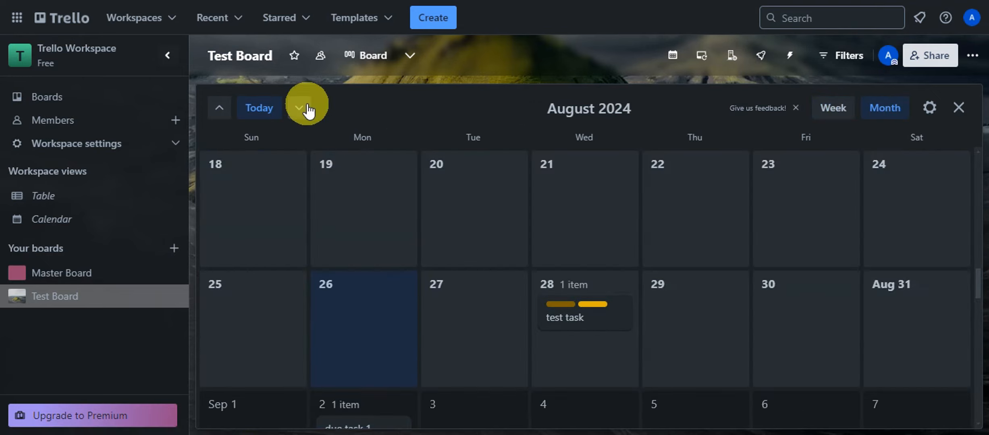
left_click(308, 108)
left_click(305, 111)
left_click(305, 111)
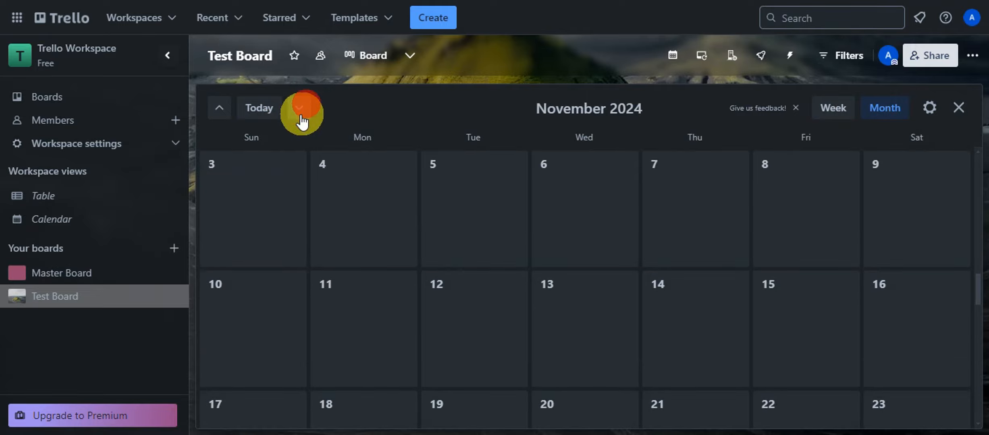
left_click(301, 115)
left_click(300, 115)
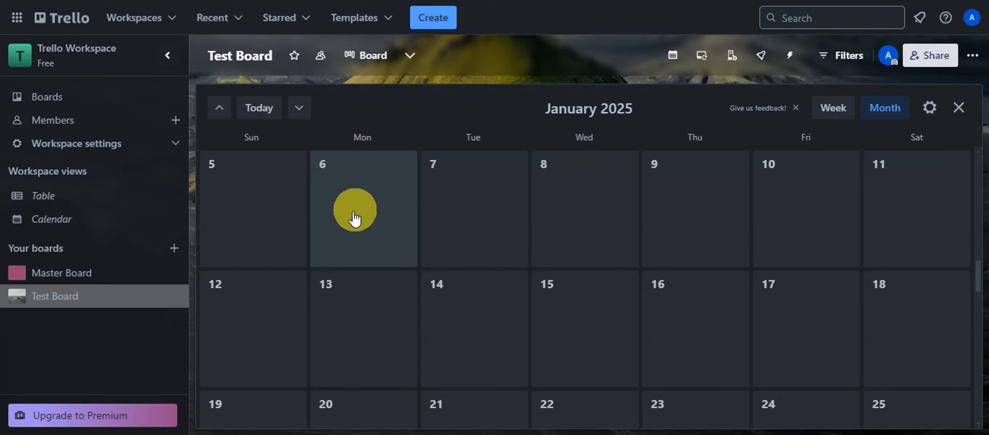
View January 6, 2025's cards, then close the calendar to return to the board lists.
left_click(366, 208)
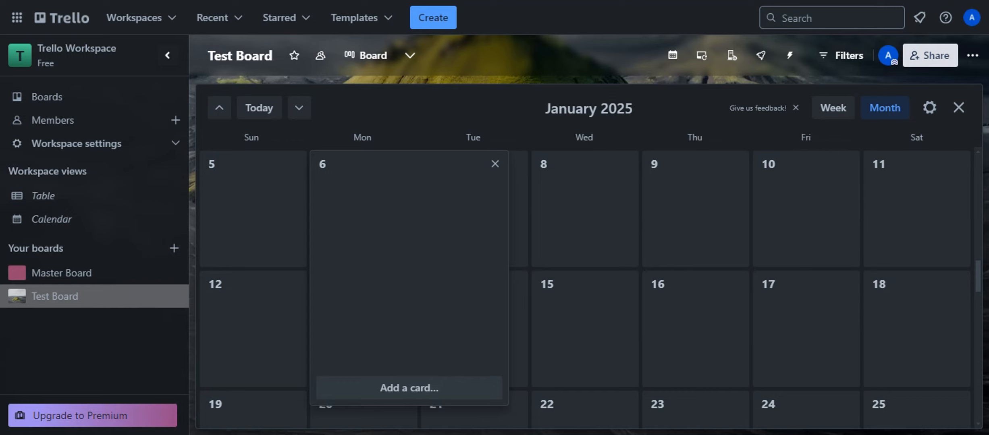
scroll(751, 282, "up", 15)
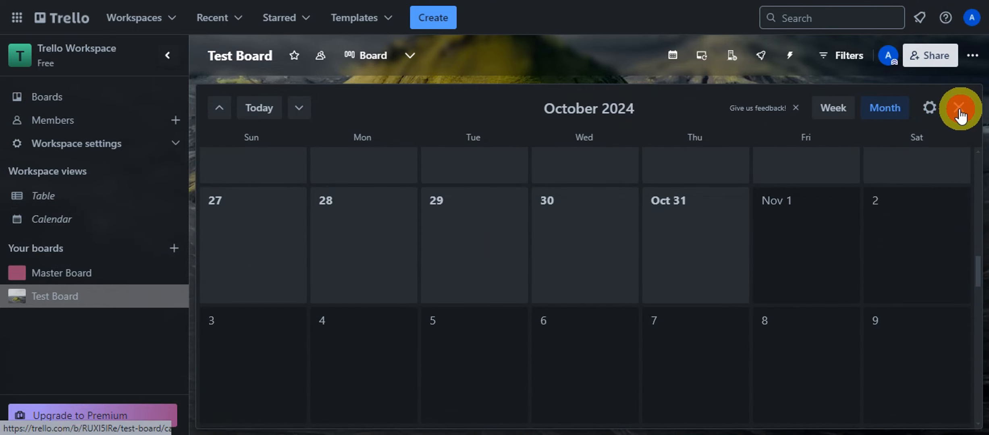
left_click(959, 108)
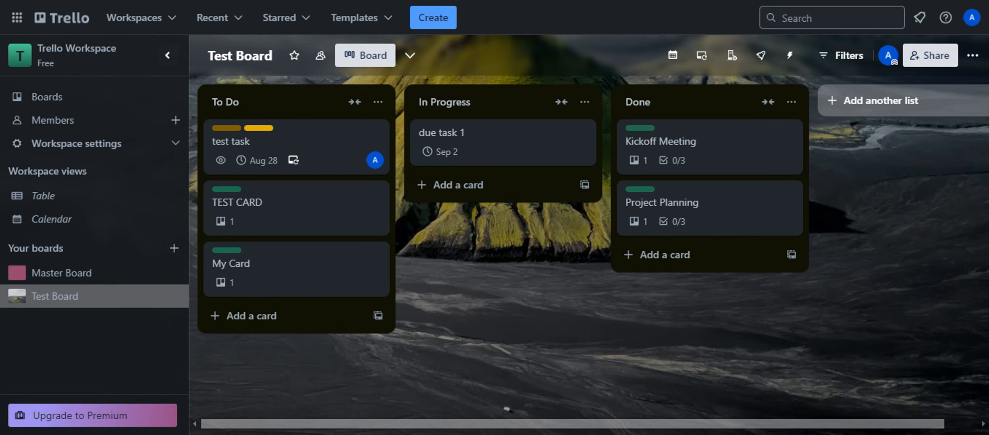
Search the board's Power-Ups directory for Card Snooze.
left_click(972, 56)
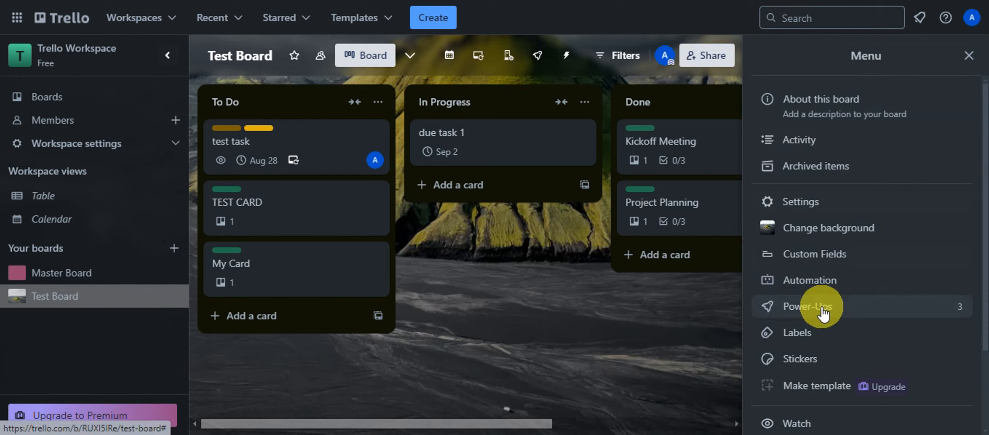
left_click(822, 311)
left_click(833, 316)
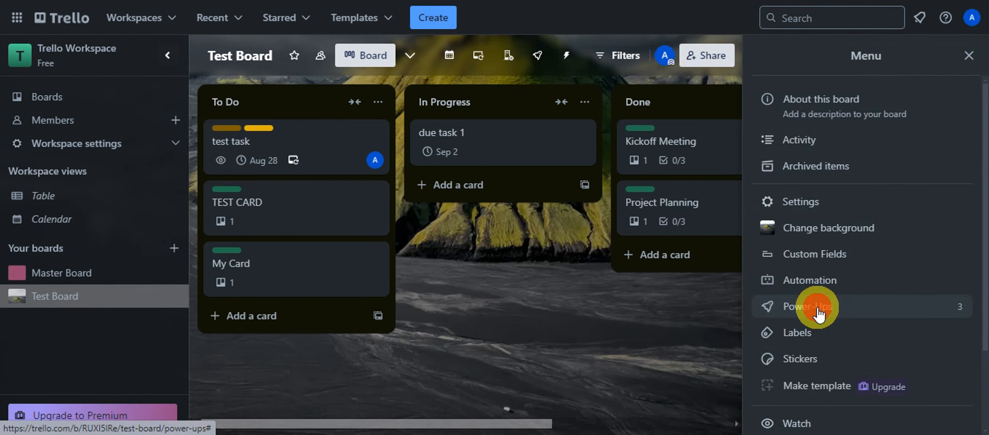
left_click(304, 150)
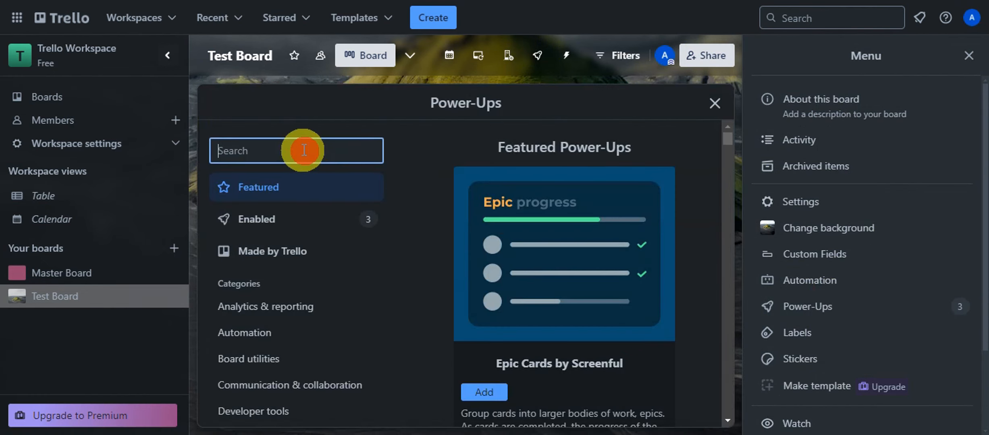
type("Card Snooze")
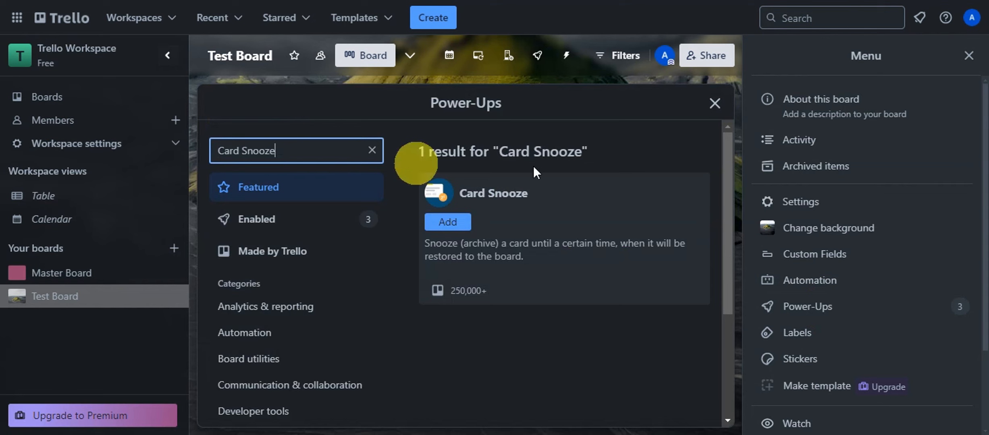
left_click(969, 55)
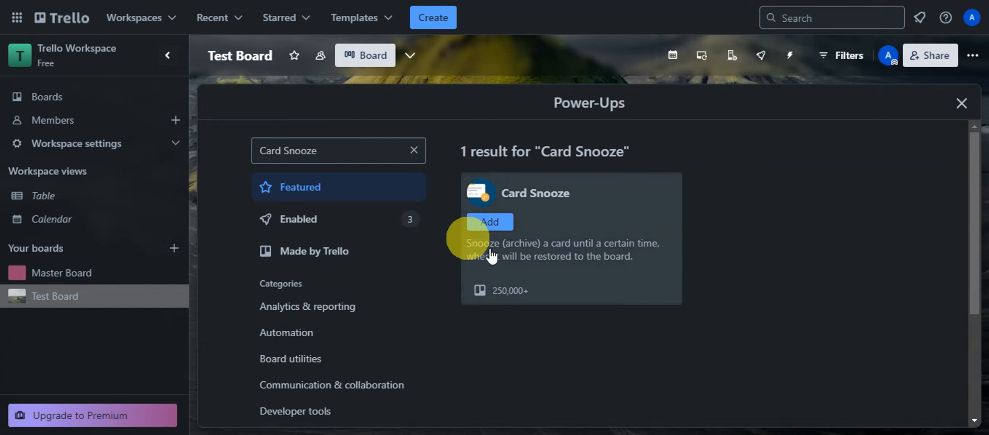
Review the Card Snooze details, add it to Test Board, and close the Power-Ups window.
left_click(604, 244)
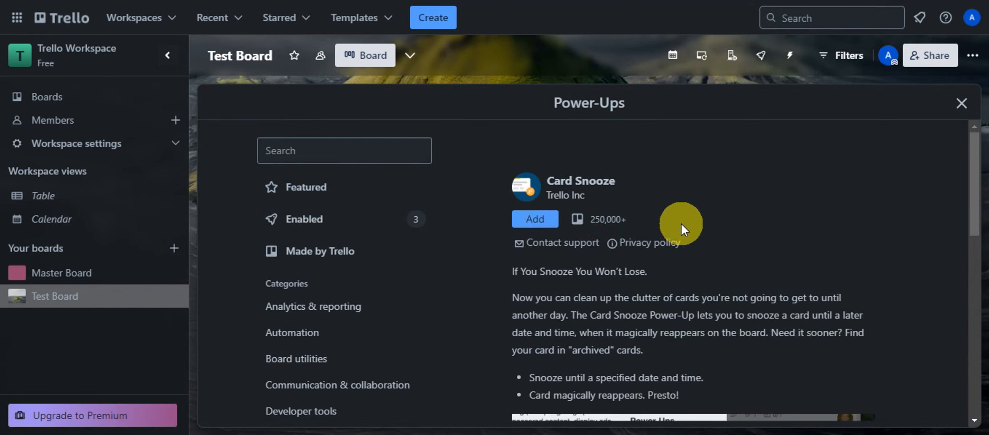
scroll(732, 203, "down", 2)
scroll(758, 217, "up", 2)
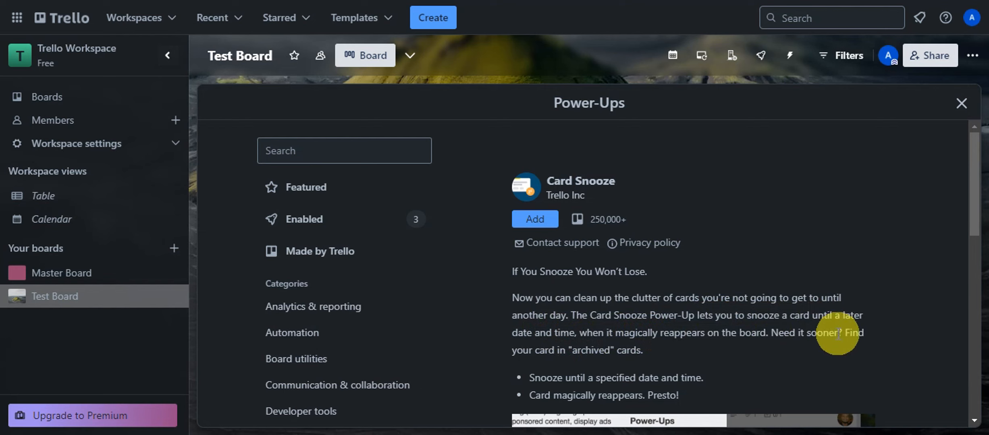
scroll(662, 322, "down", 3)
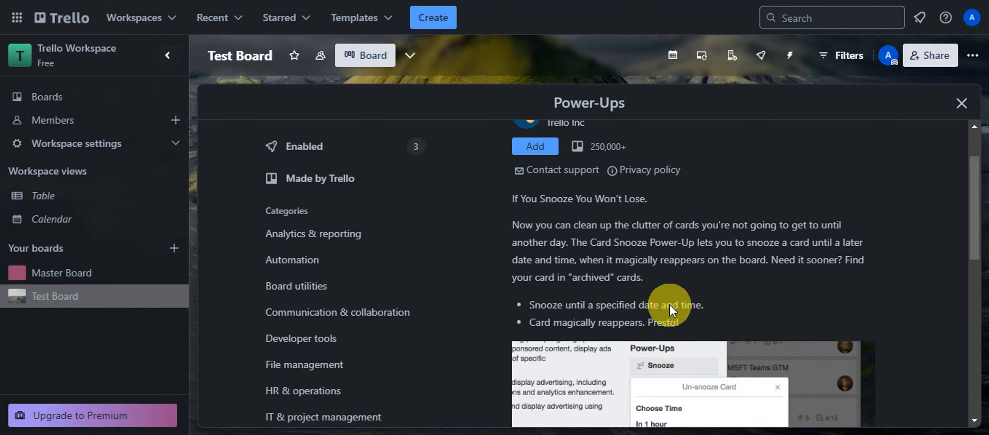
scroll(784, 283, "down", 1)
scroll(781, 303, "up", 4)
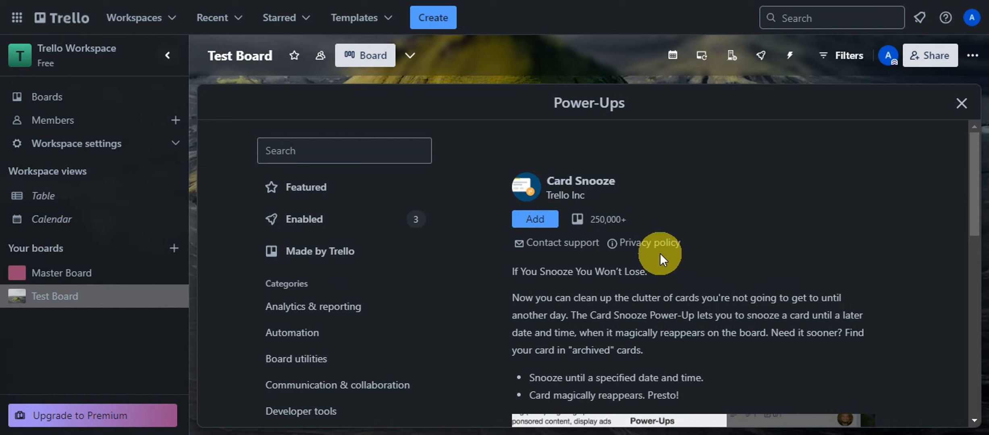
scroll(685, 250, "down", 2)
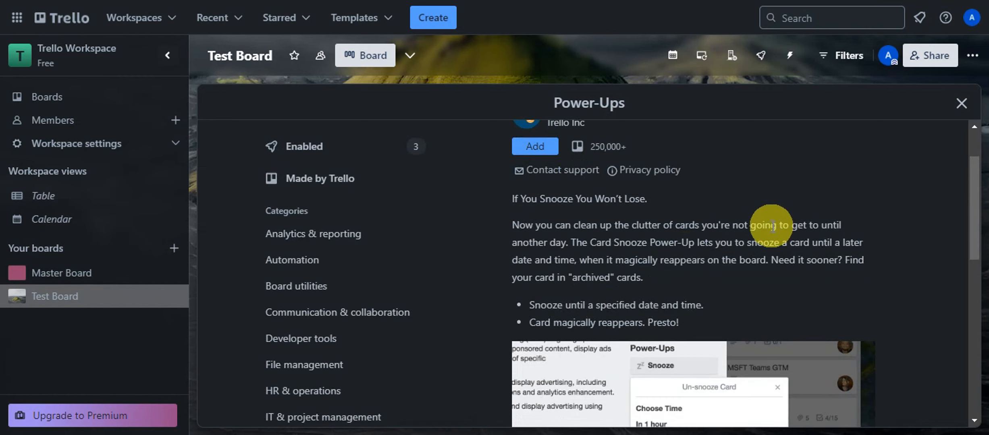
scroll(705, 242, "down", 3)
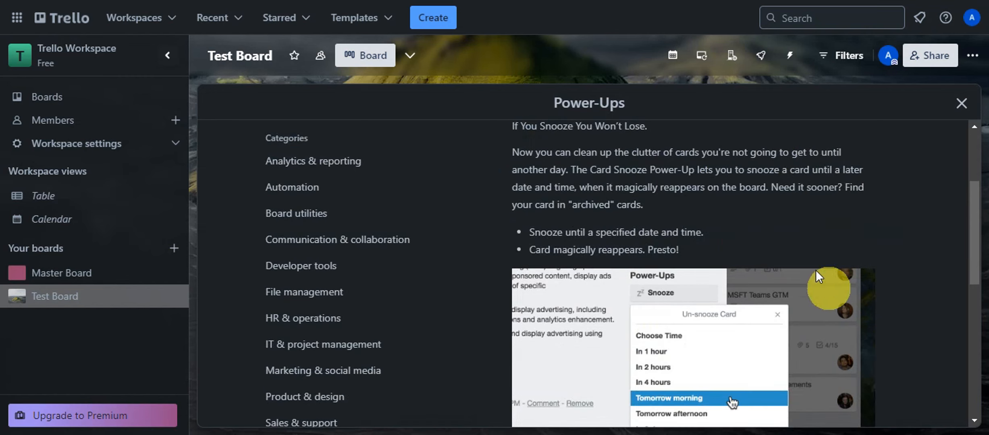
scroll(915, 242, "up", 5)
left_click(533, 218)
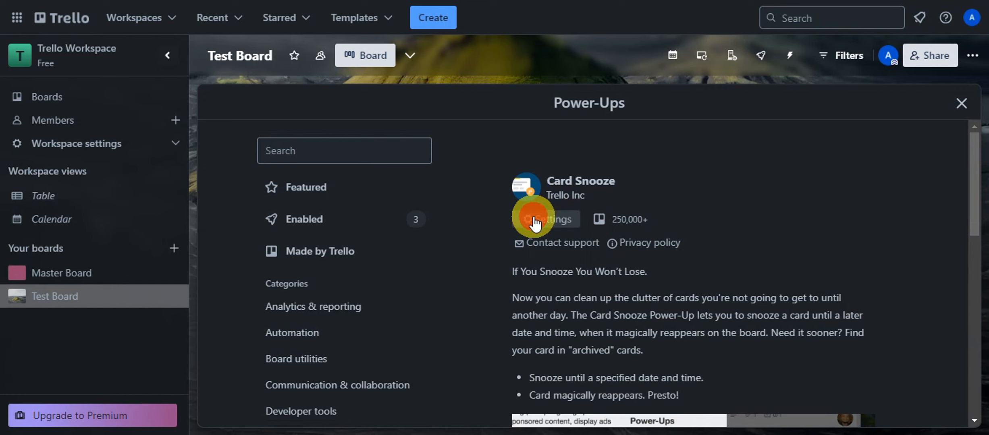
scroll(786, 201, "down", 10)
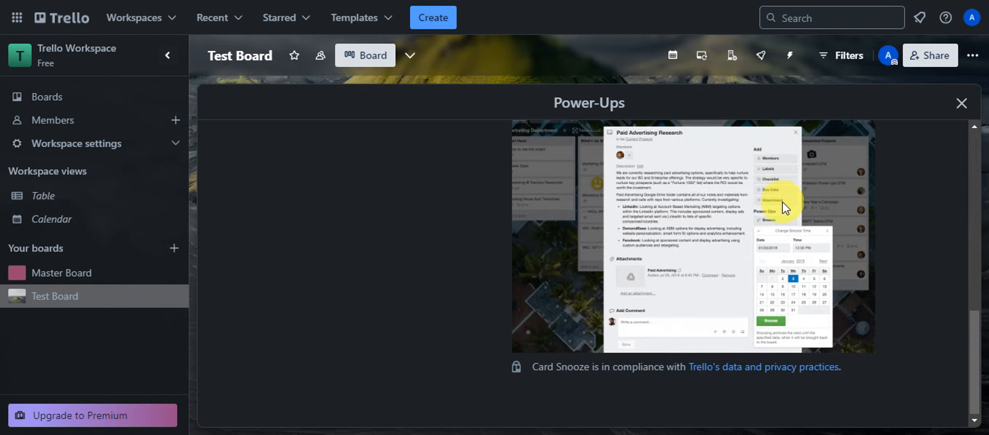
left_click(962, 104)
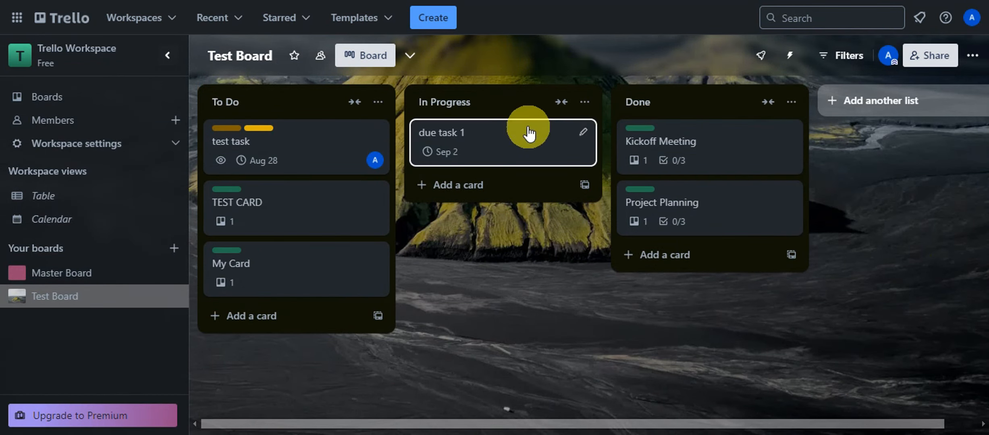
Snooze the due task 1 card for one week, until September 2, 2024 6:55 PM.
left_click(512, 146)
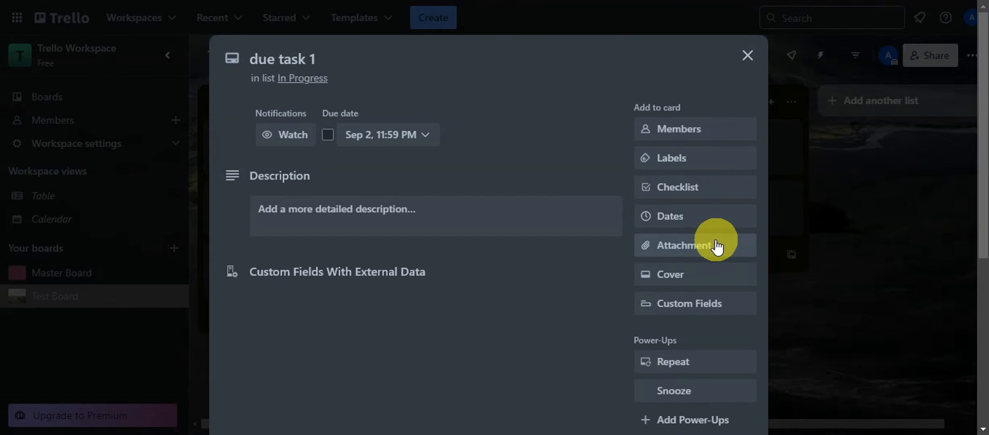
scroll(725, 250, "down", 1)
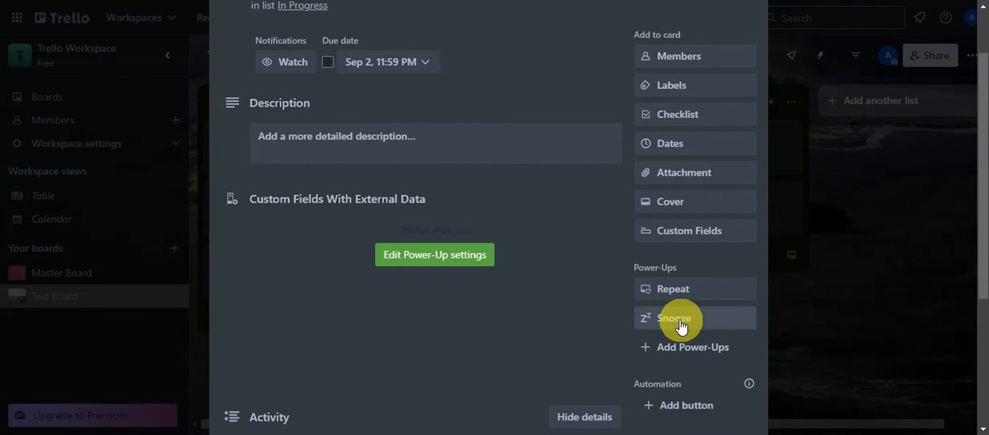
left_click(698, 323)
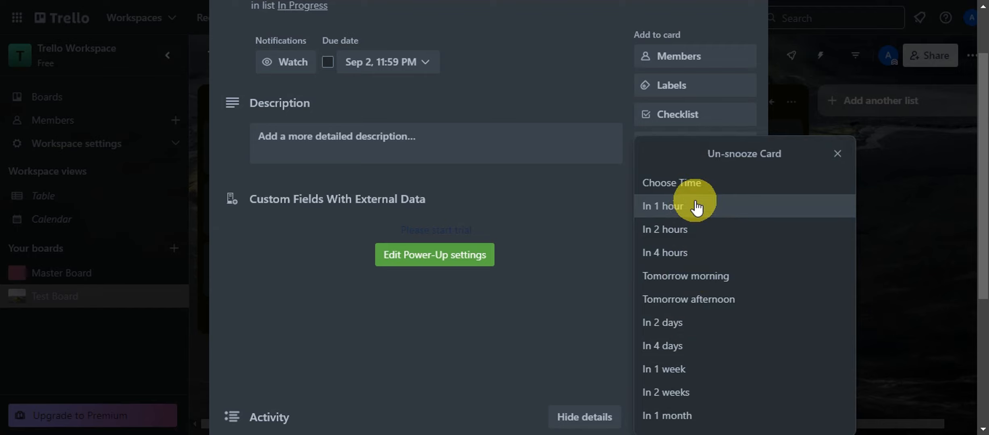
left_click(670, 370)
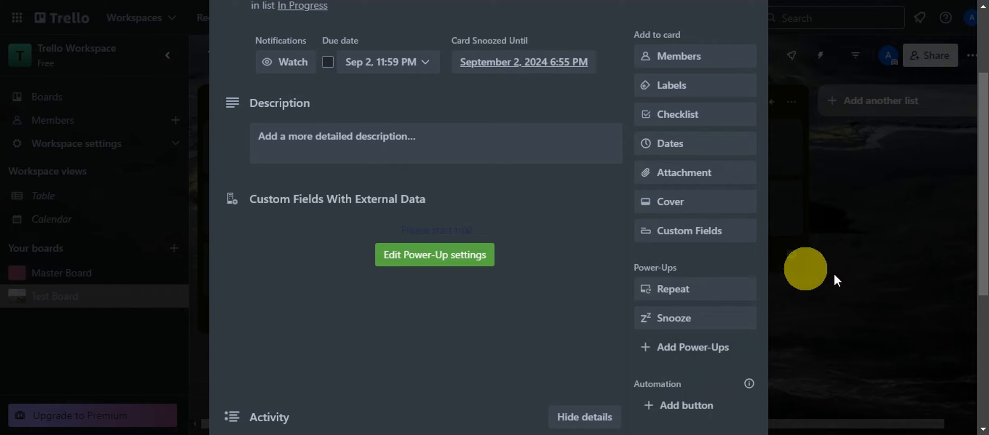
scroll(600, 208, "up", 3)
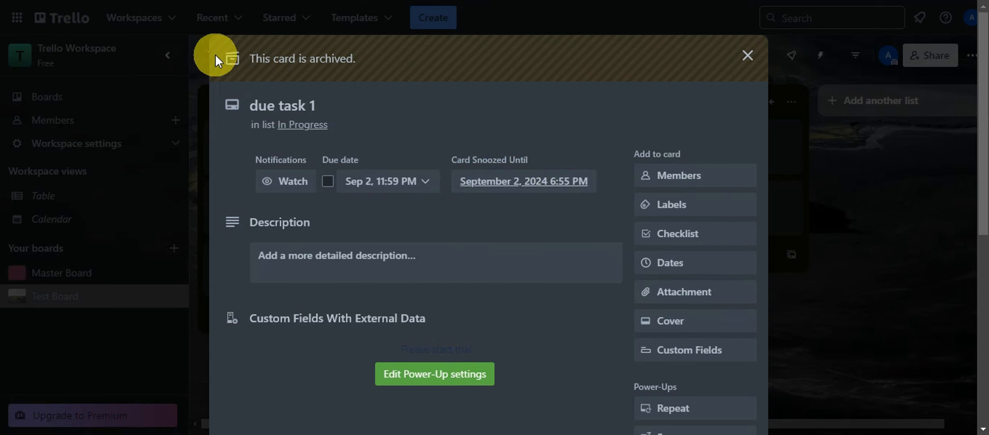
left_click(745, 65)
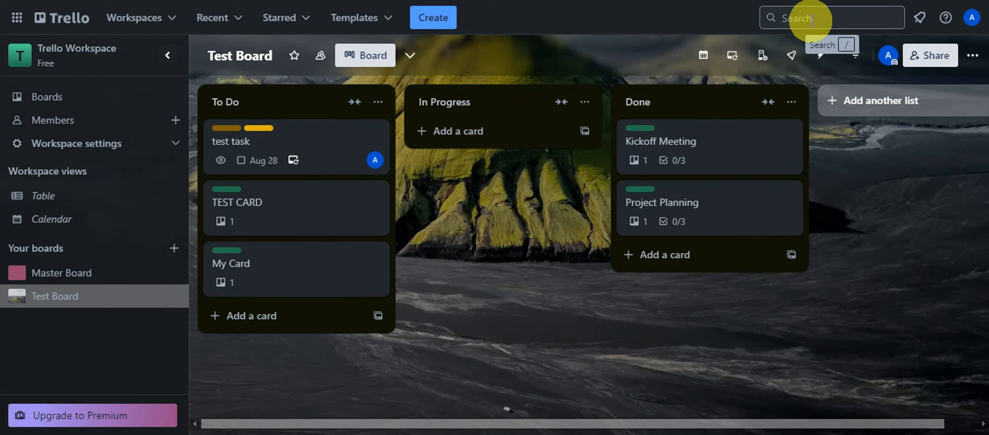
left_click(972, 55)
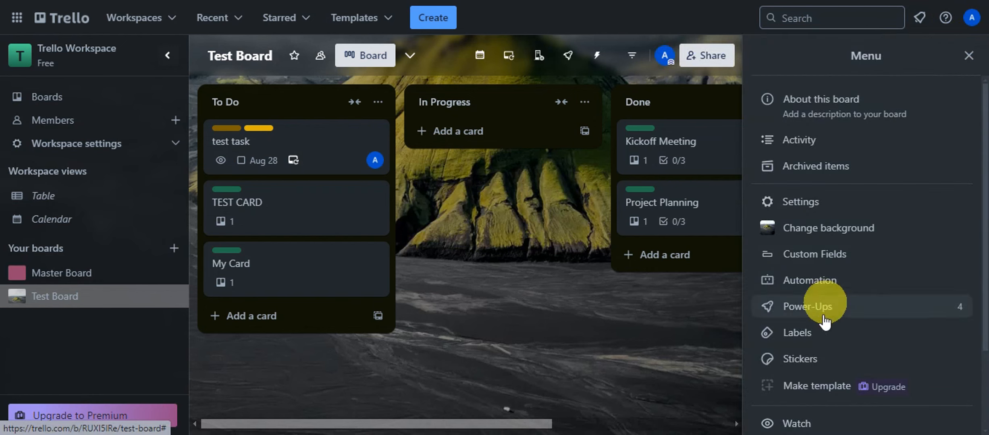
scroll(858, 201, "down", 1)
scroll(854, 194, "up", 1)
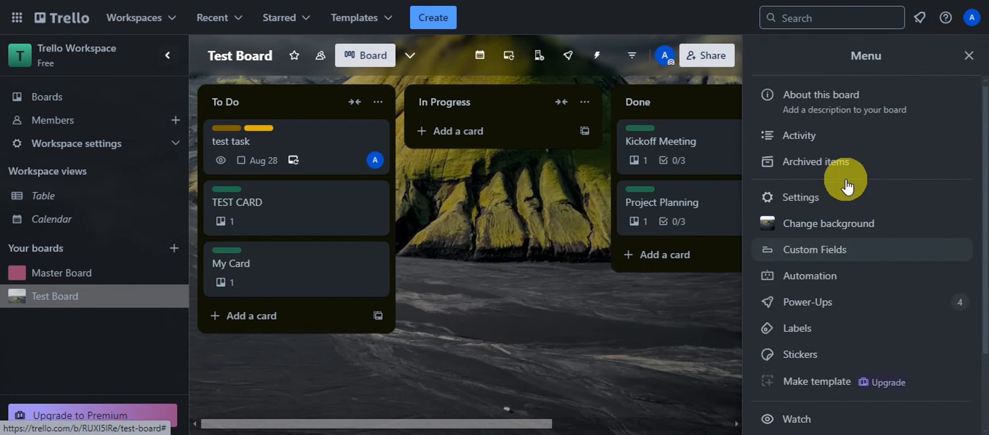
left_click(784, 175)
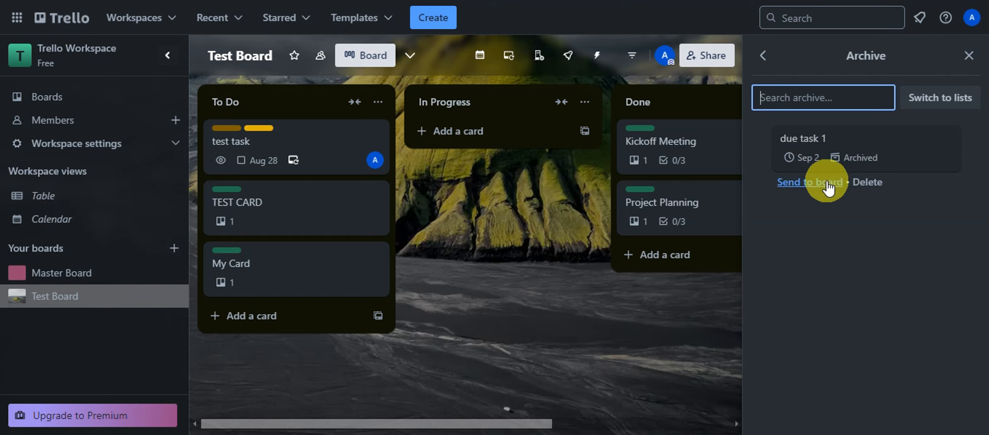
left_click(969, 55)
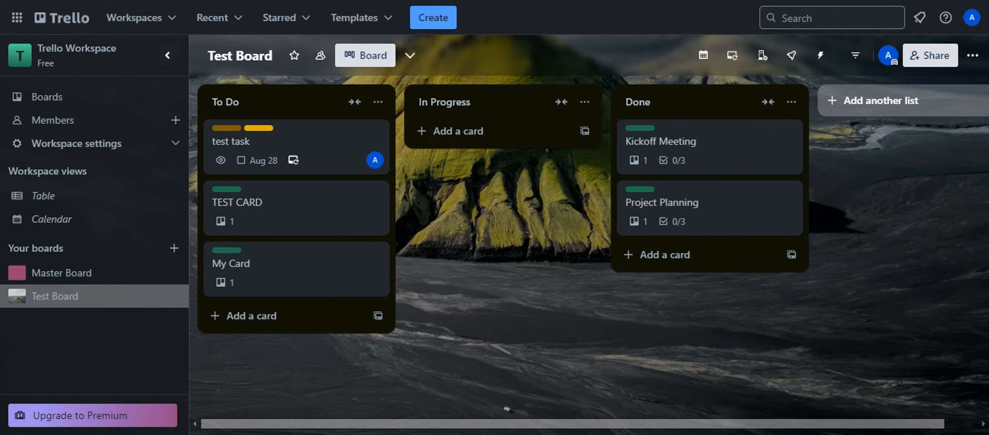
Search the board's Power-Ups catalogue for 'Card Aging'.
left_click(972, 56)
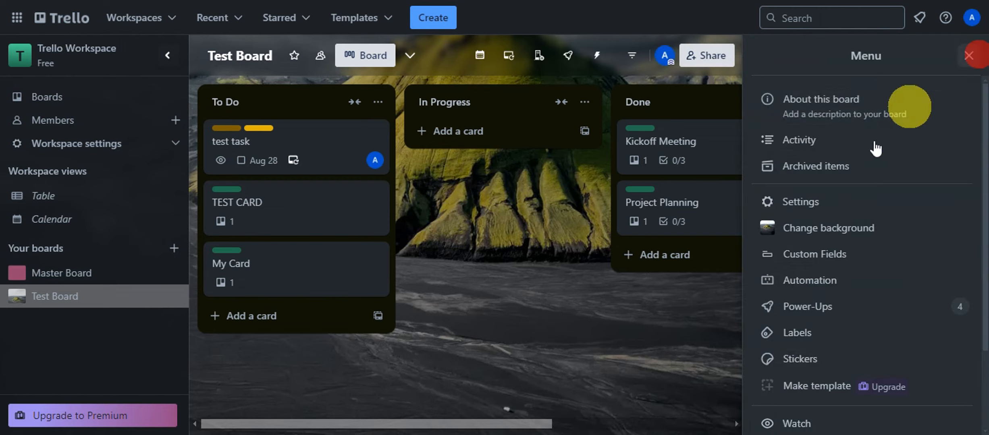
left_click(835, 310)
type("Card Aging")
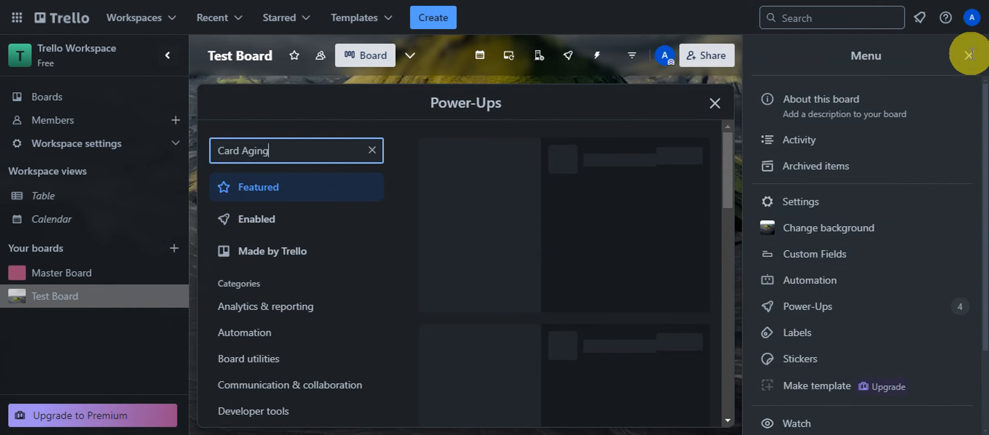
left_click(971, 55)
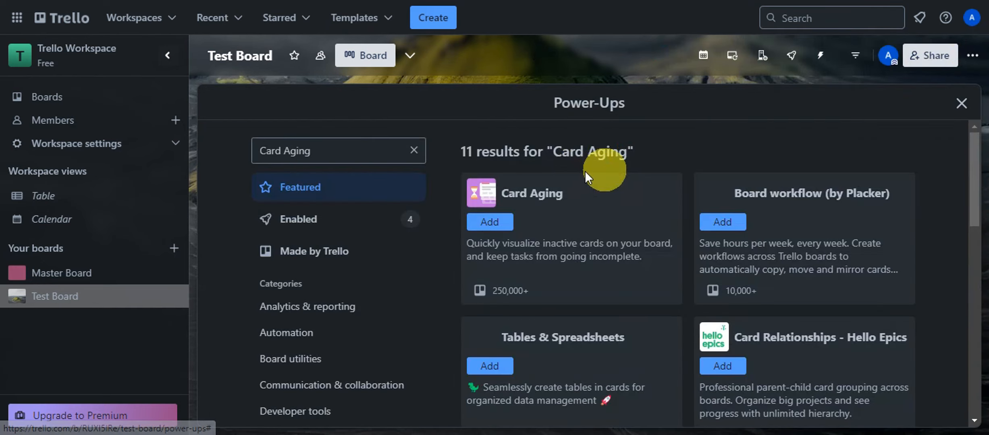
Add Card Aging to Test Board after reviewing its details, making five Power-Ups enabled.
left_click(578, 217)
scroll(616, 212, "down", 1)
scroll(621, 210, "down", 1)
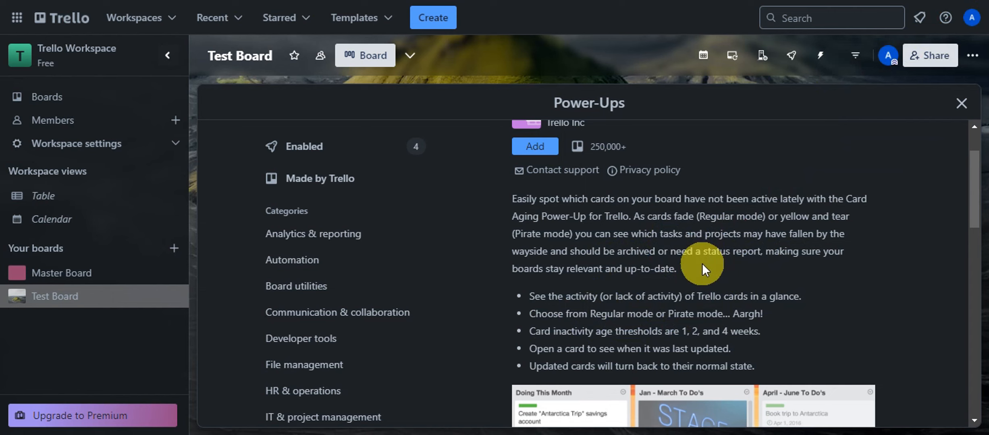
scroll(538, 285, "up", 2)
left_click(533, 221)
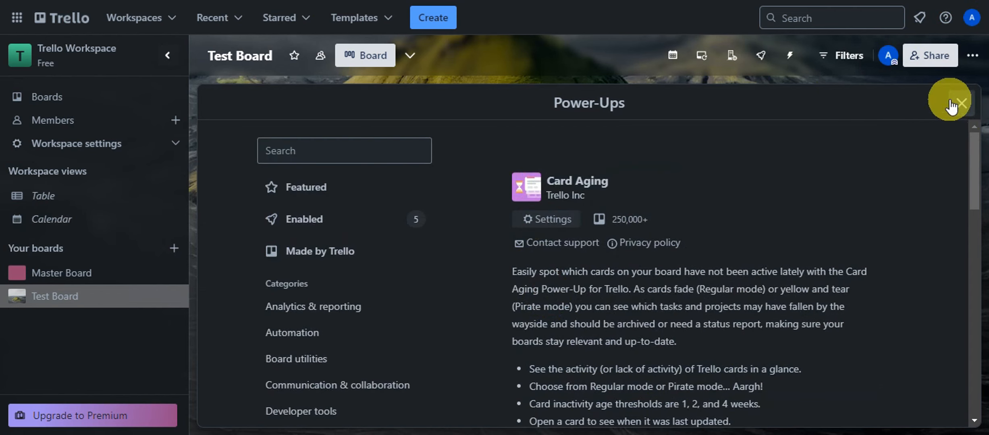
Close the Power-Ups window to see Test Board with older cards faded.
left_click(961, 103)
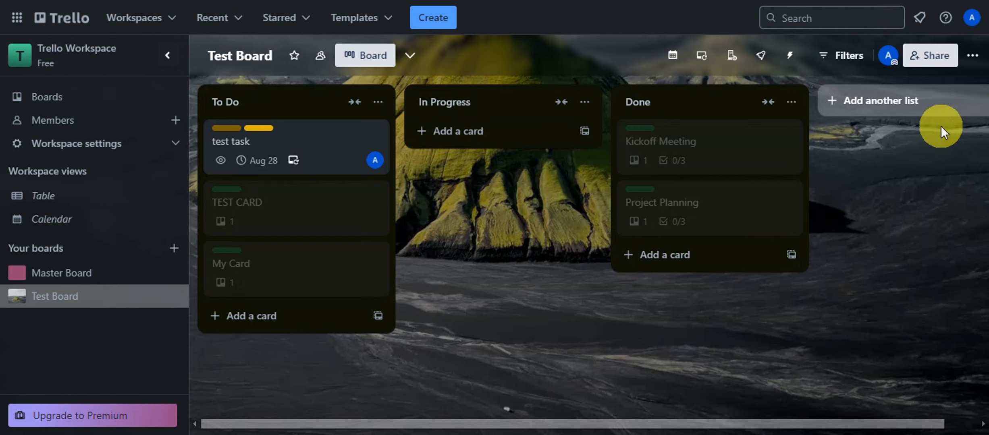